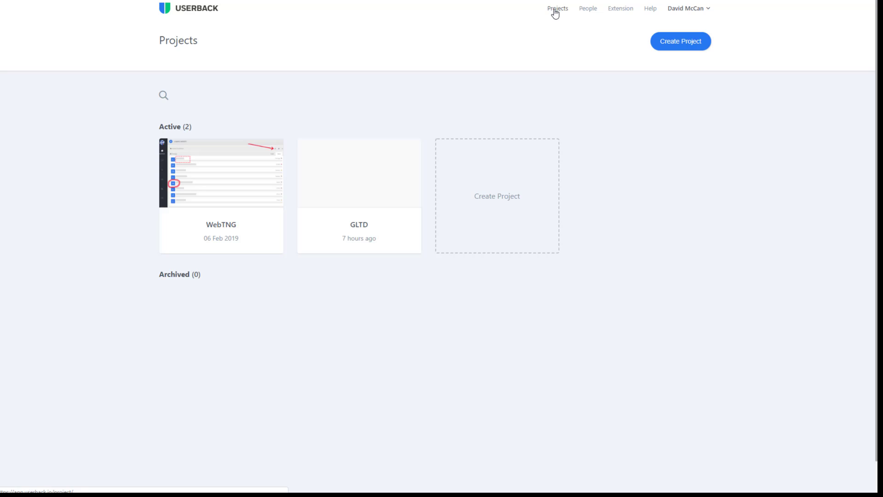
- Show the People page with its single active admin member
click(586, 11)
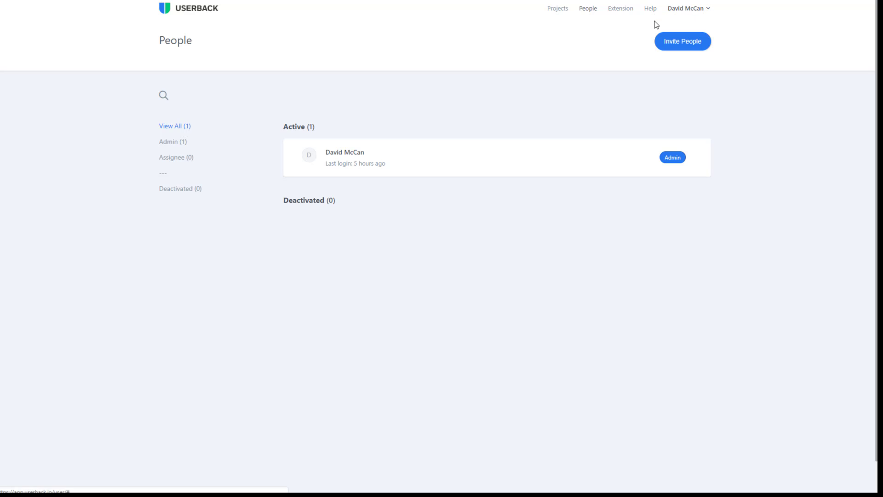
- Return to the Projects page listing WebTNG and GLTD
click(557, 9)
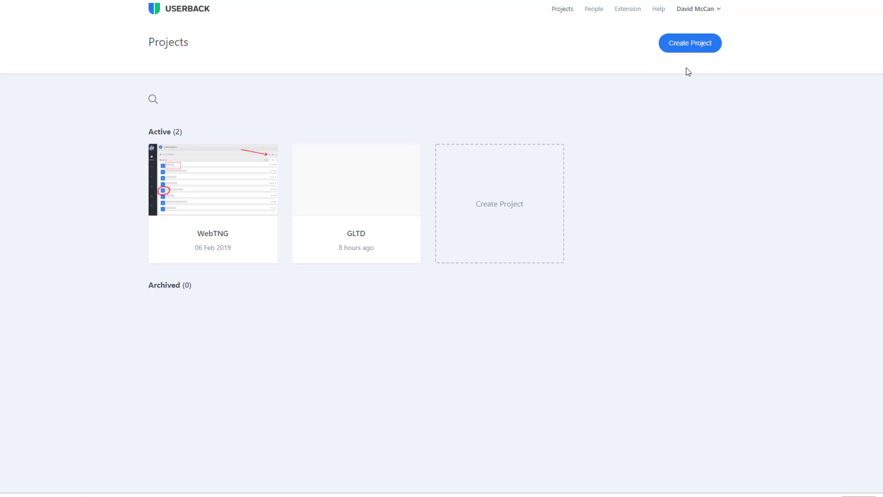
click(697, 46)
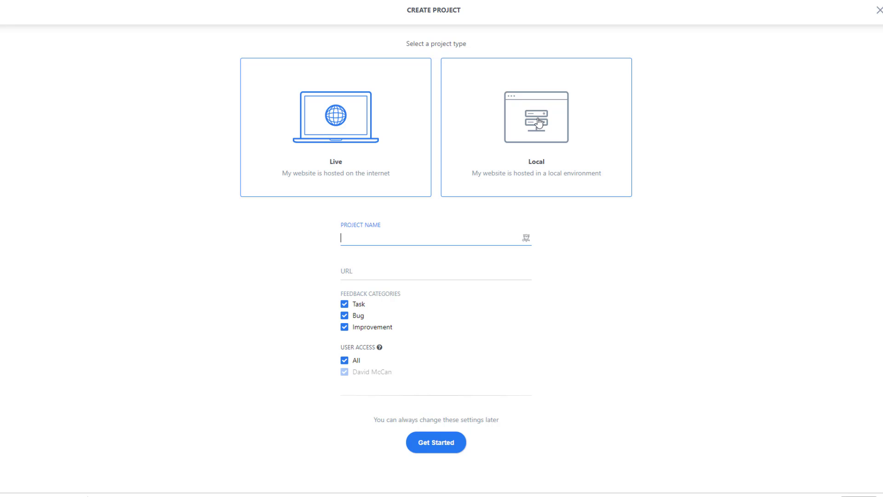
click(332, 118)
click(387, 234)
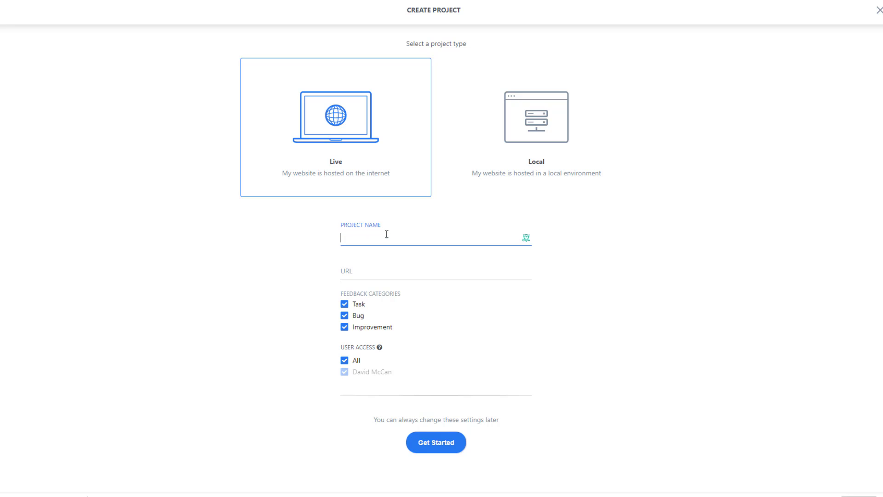
text(Demozone)
key(Tab)
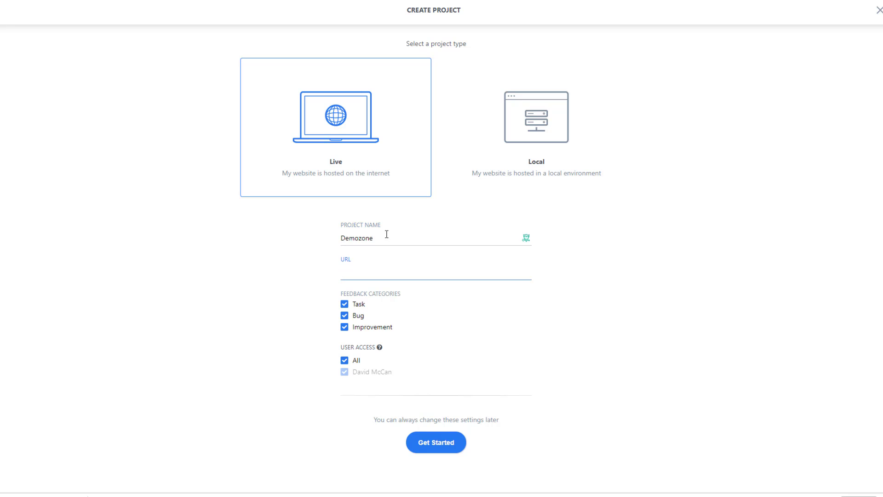
text(https://www.demozone.us/)
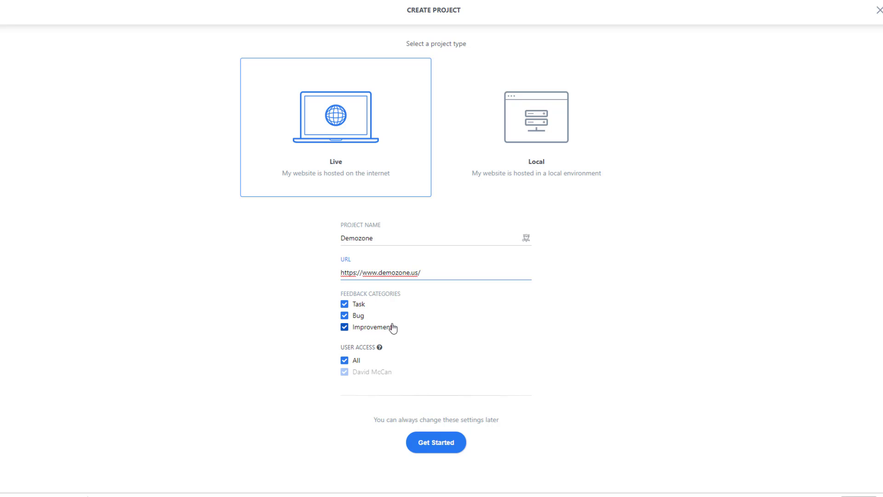
click(437, 337)
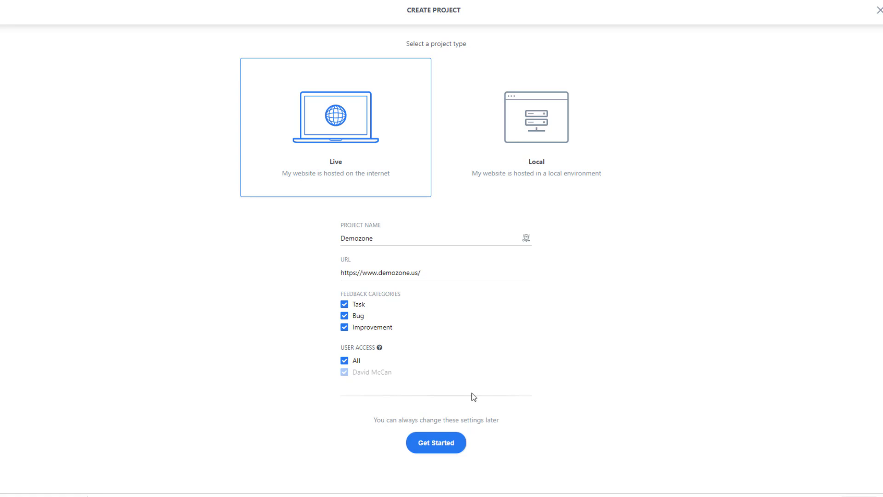
click(442, 438)
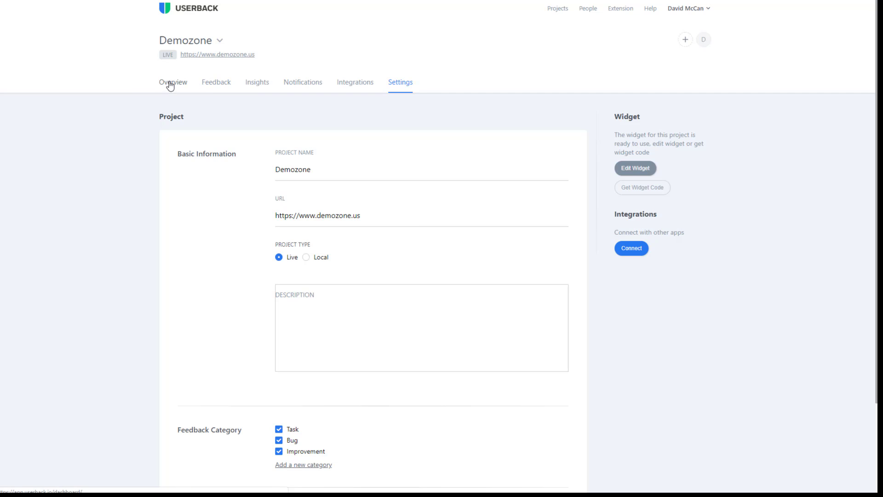
- Browse Demozone's Overview, Feedback and Insights views, scrolling through the empty Insights charts
click(170, 86)
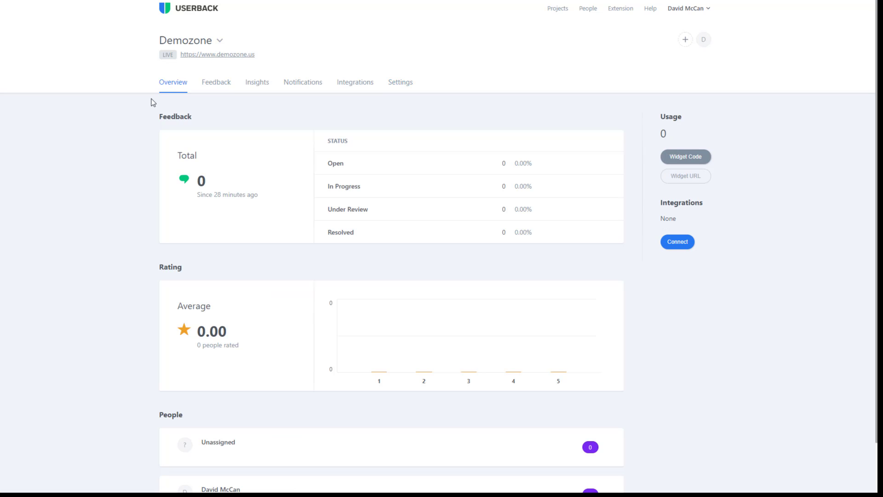
click(222, 88)
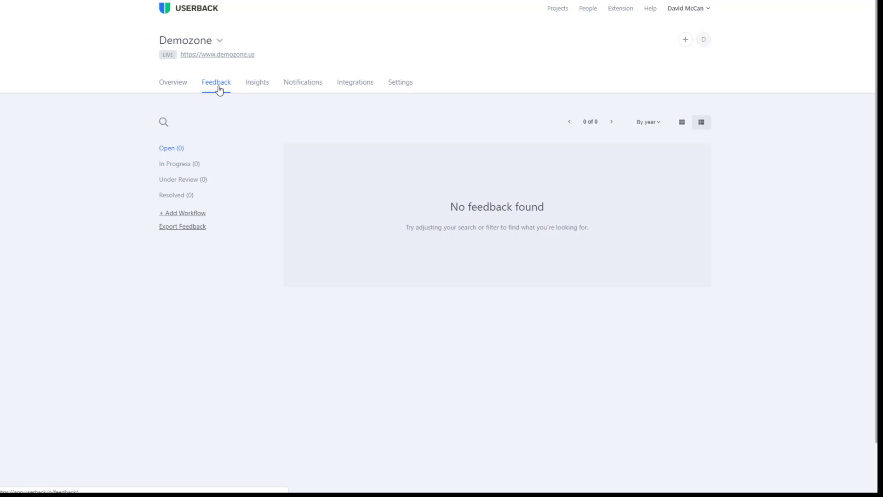
click(263, 89)
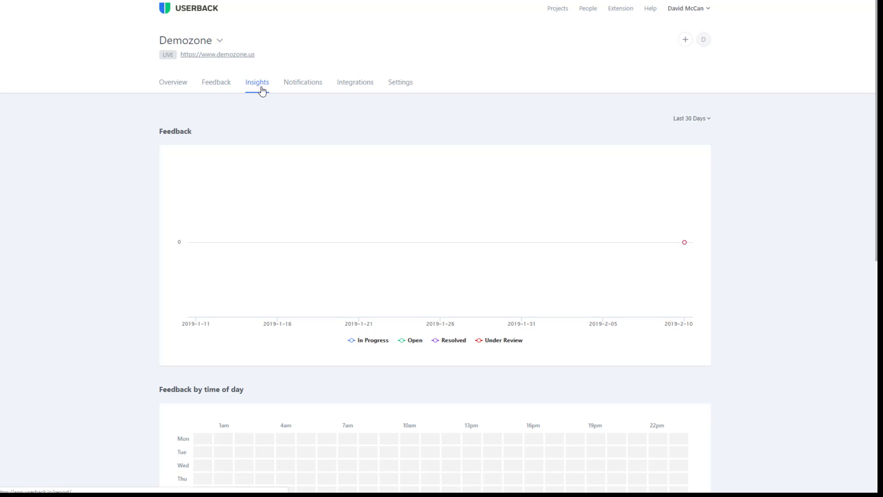
scroll(257, 91, down, 5)
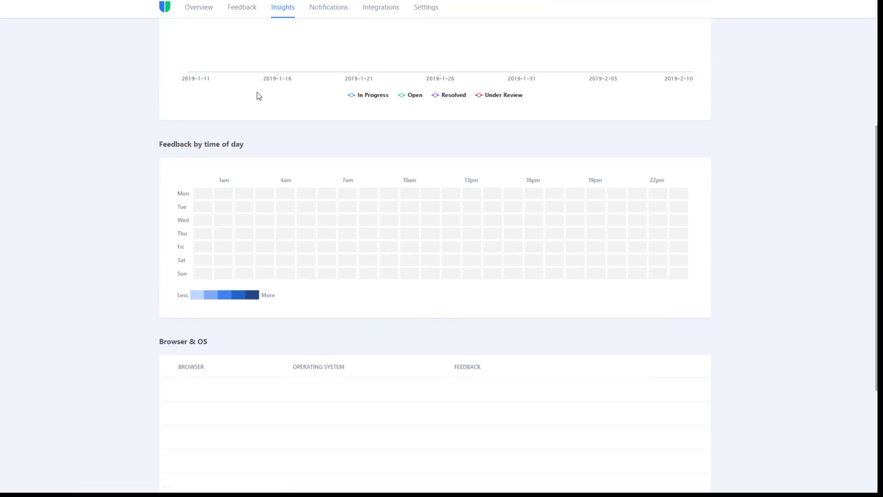
scroll(248, 214, down, 4)
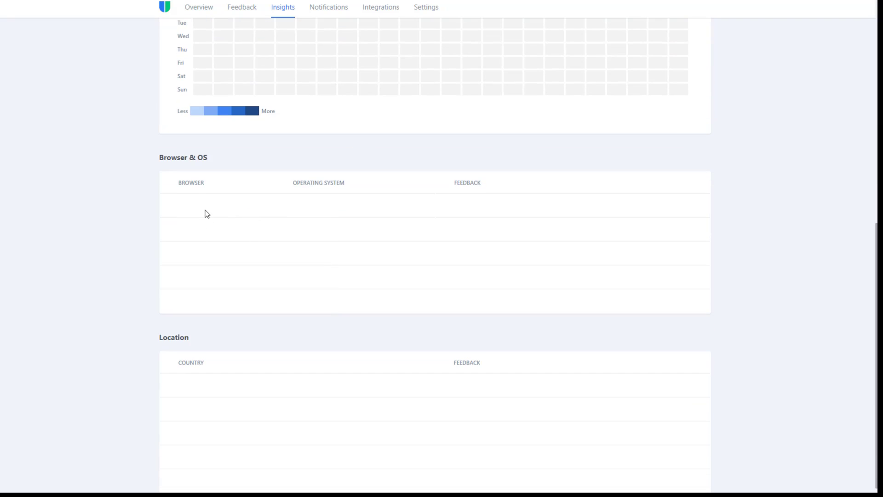
scroll(170, 302, up, 10)
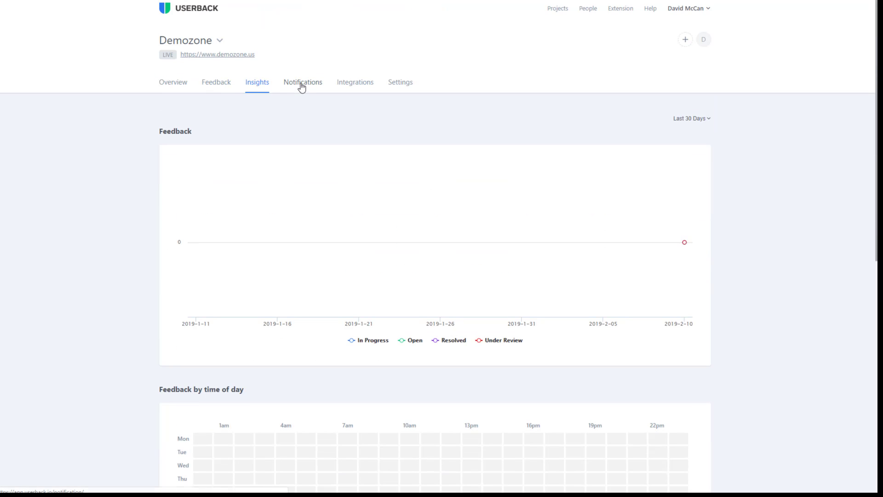
- Check the Notifications settings, then review the Slack, Jira, Trello, webhook and WordPress integrations
click(301, 86)
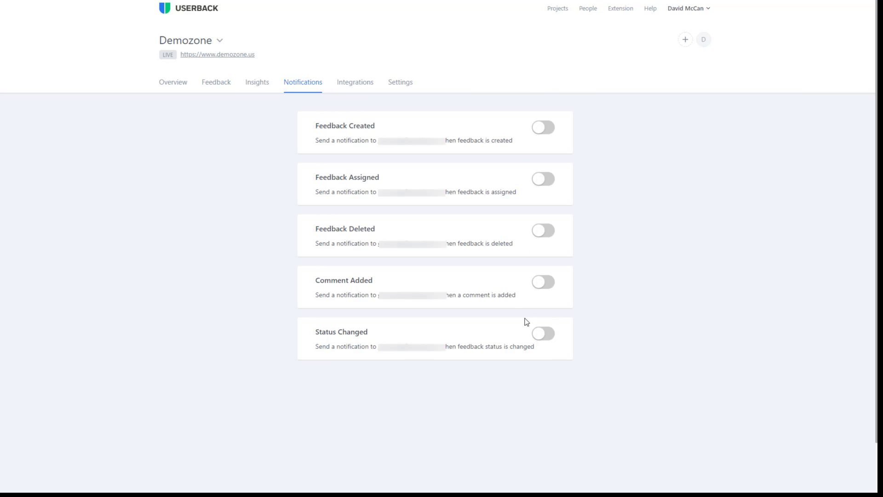
click(351, 84)
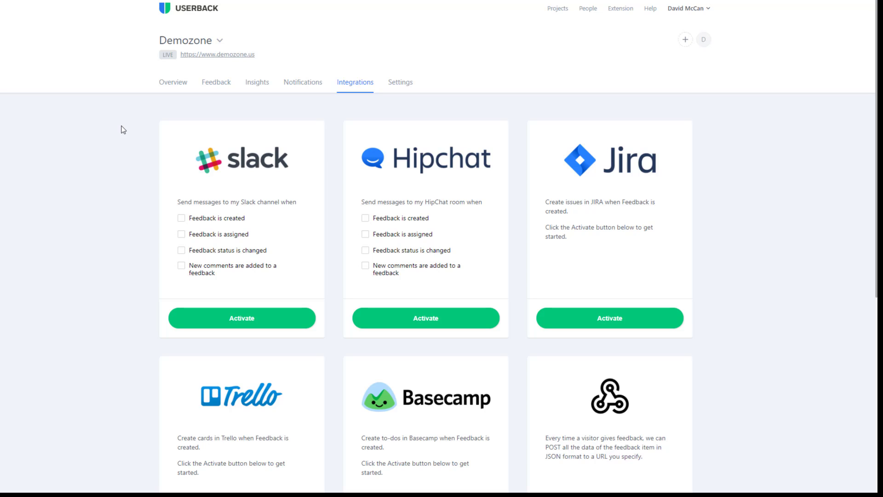
scroll(123, 129, down, 1)
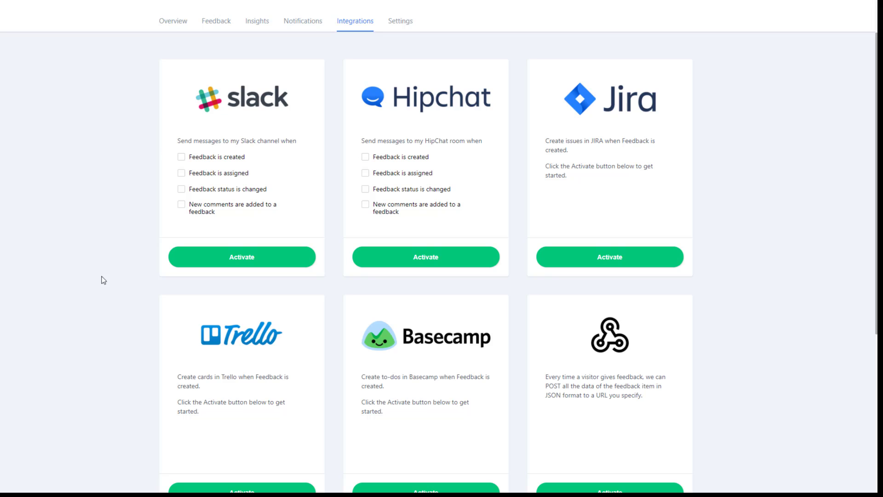
scroll(279, 296, down, 2)
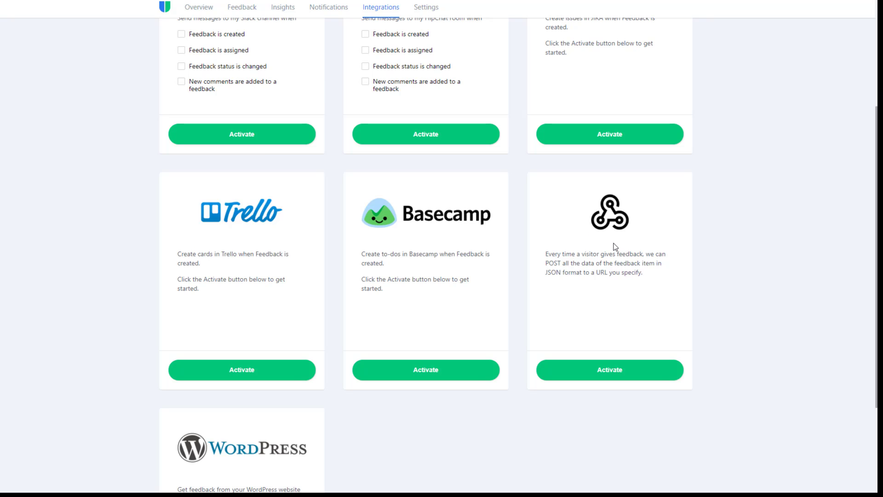
scroll(615, 247, down, 3)
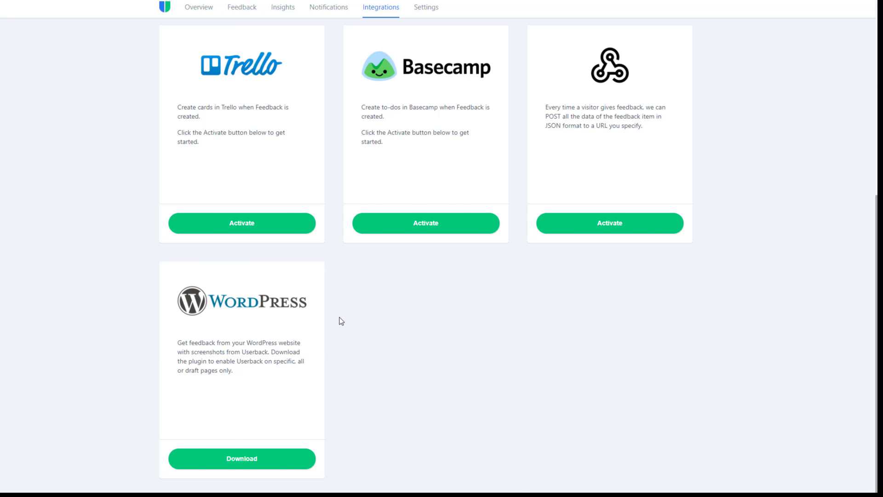
scroll(341, 321, up, 7)
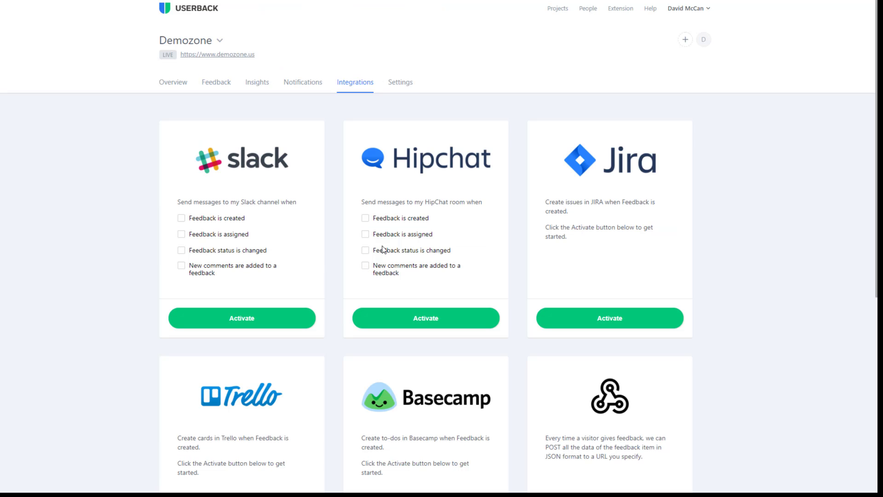
- Give the widget a pill-shaped Feedback button with white text on #2878F0
click(400, 85)
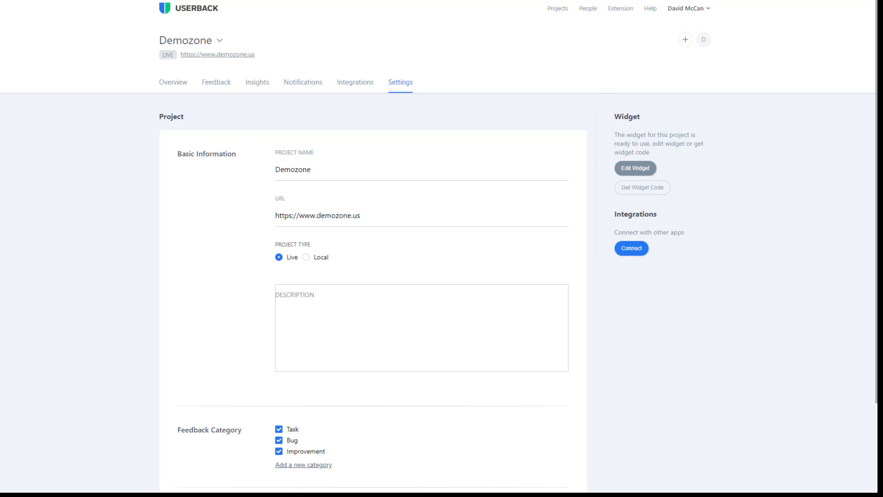
scroll(644, 138, down, 1)
click(646, 113)
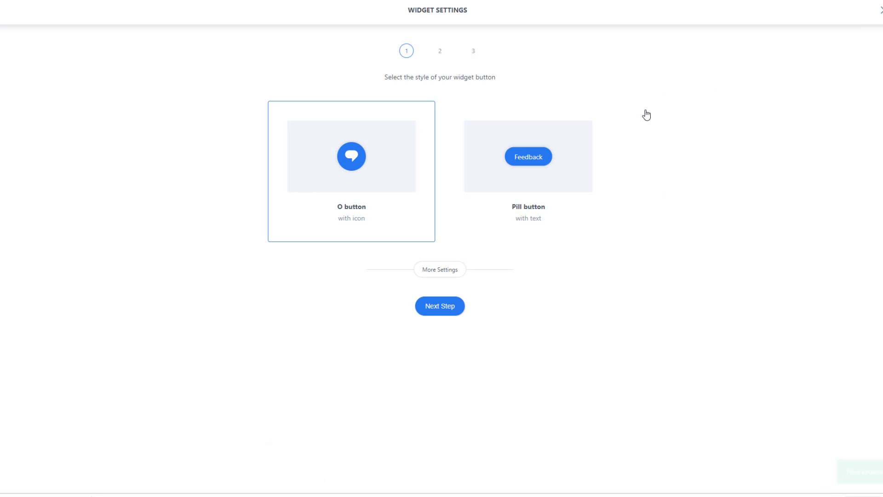
click(522, 157)
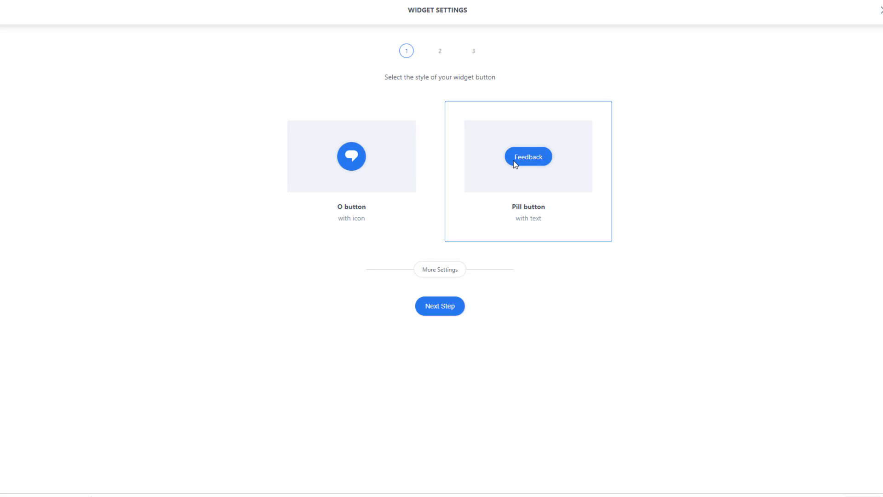
click(450, 271)
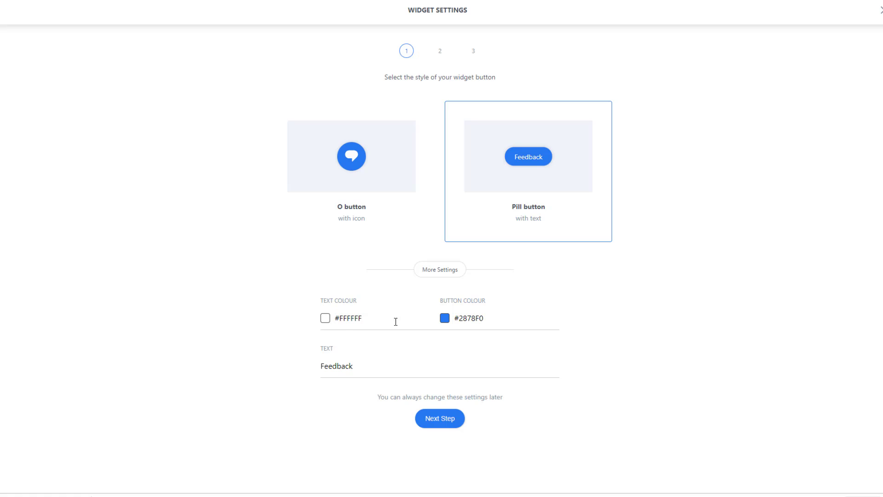
click(440, 418)
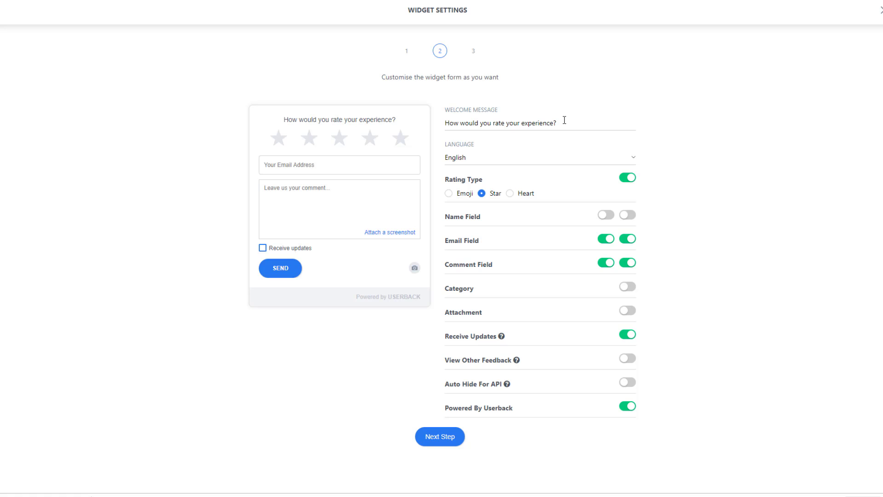
- Keep English, use emoji-face ratings, and add a mandatory name field to the form
click(559, 161)
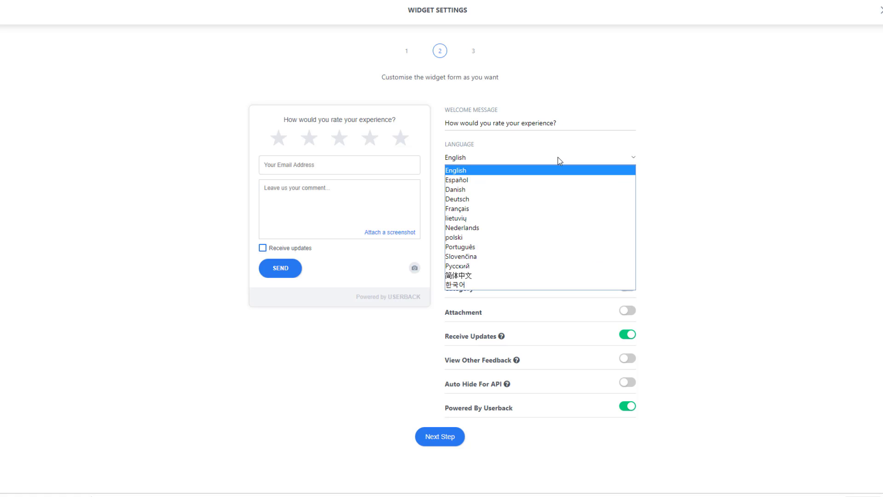
click(559, 160)
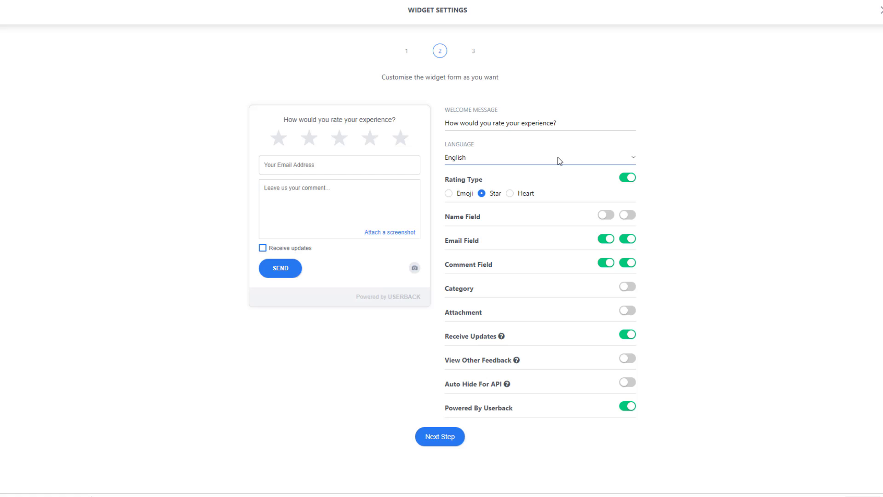
click(453, 194)
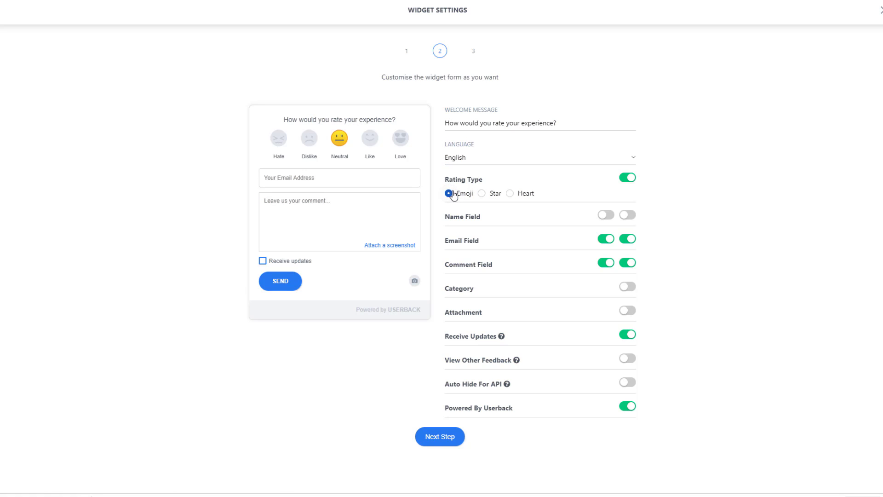
click(482, 193)
click(509, 194)
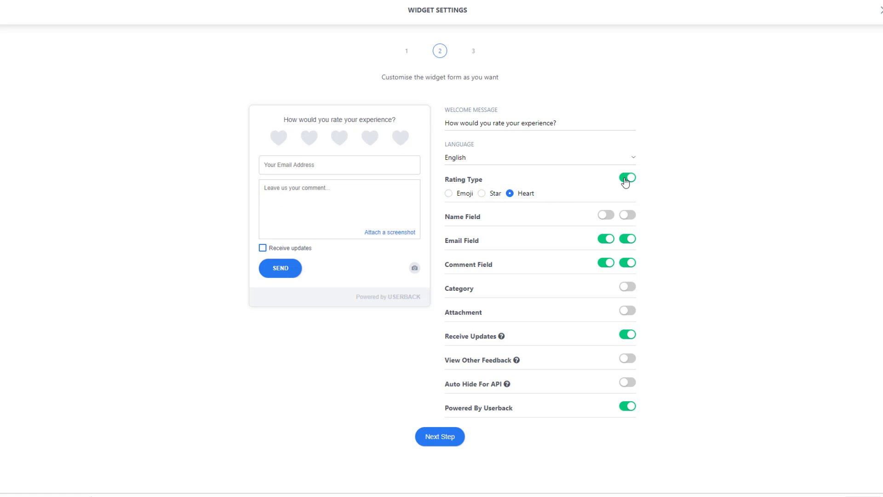
click(450, 193)
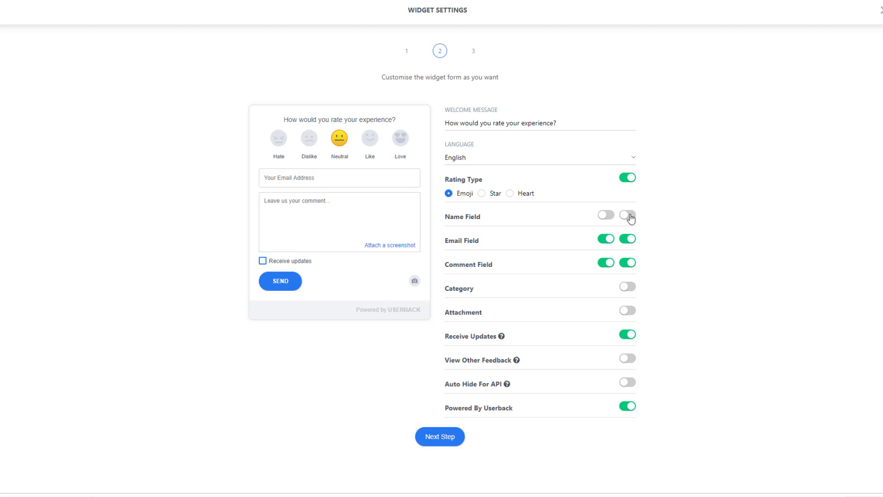
click(628, 216)
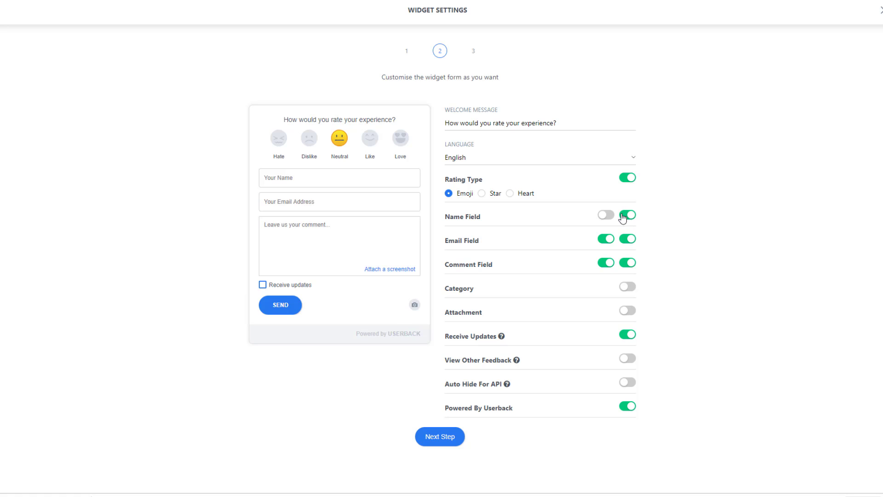
click(606, 215)
- Add a category picker, enable viewing other feedback and attachments, and hide Powered By Userback
click(627, 287)
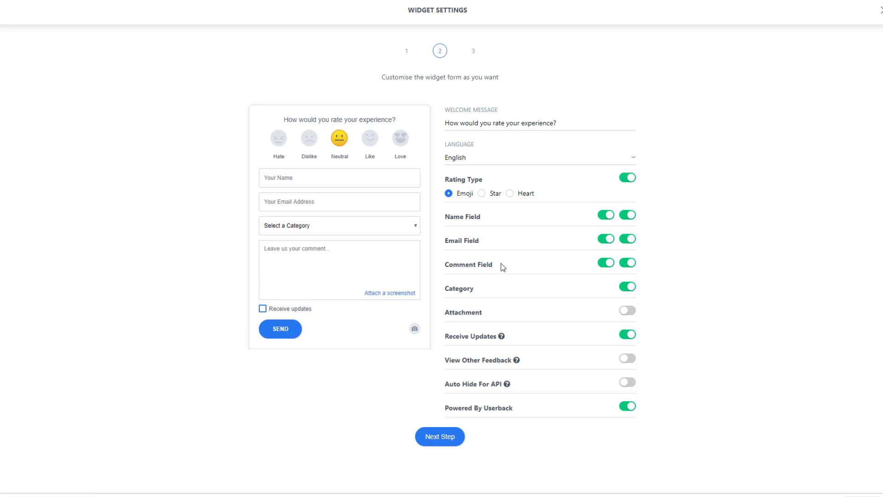
click(414, 227)
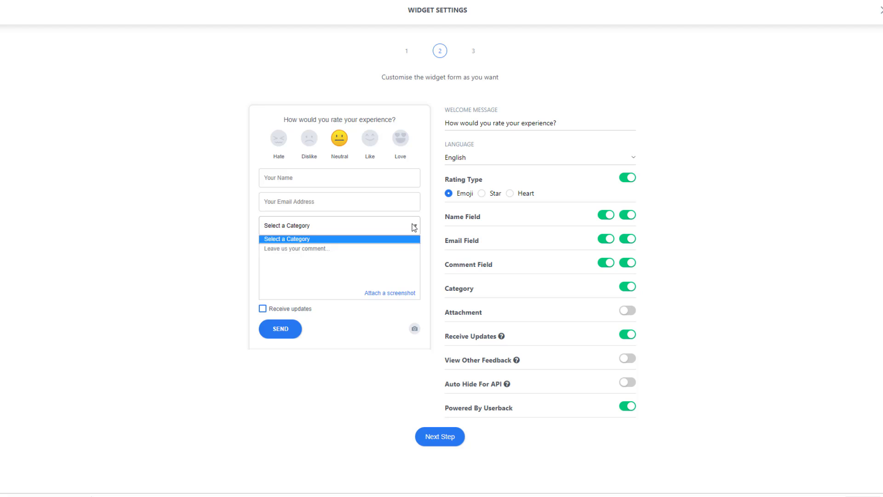
click(413, 227)
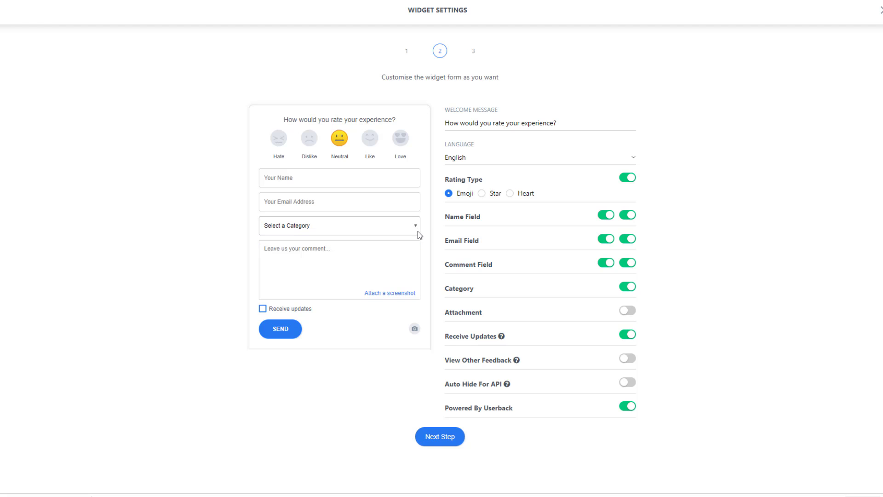
click(630, 359)
click(629, 310)
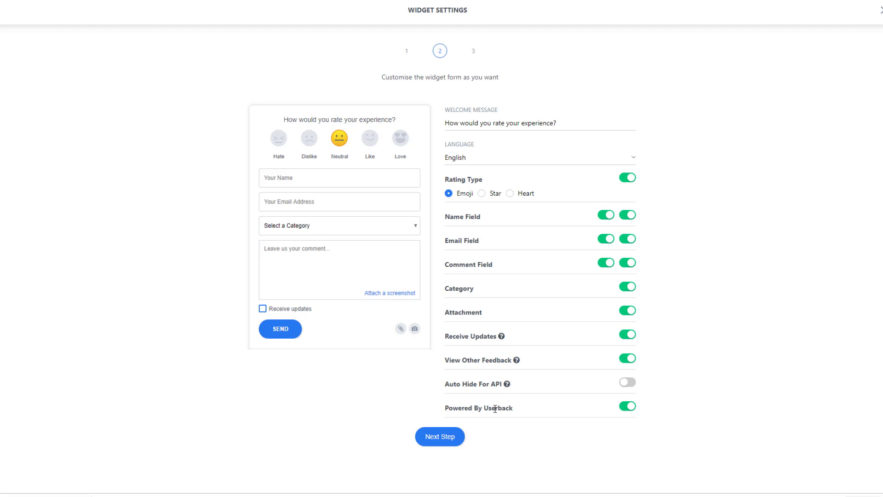
click(623, 408)
click(444, 440)
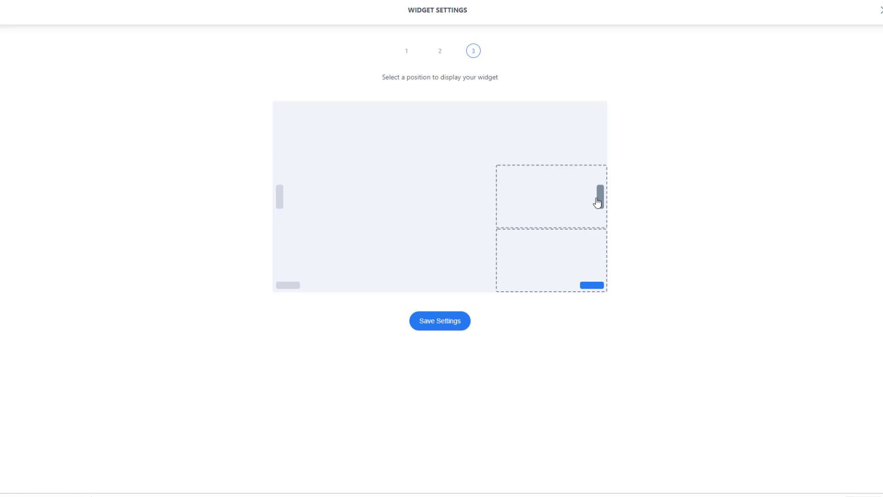
- Place the widget mid-way down the right edge and save the settings
click(599, 199)
click(459, 320)
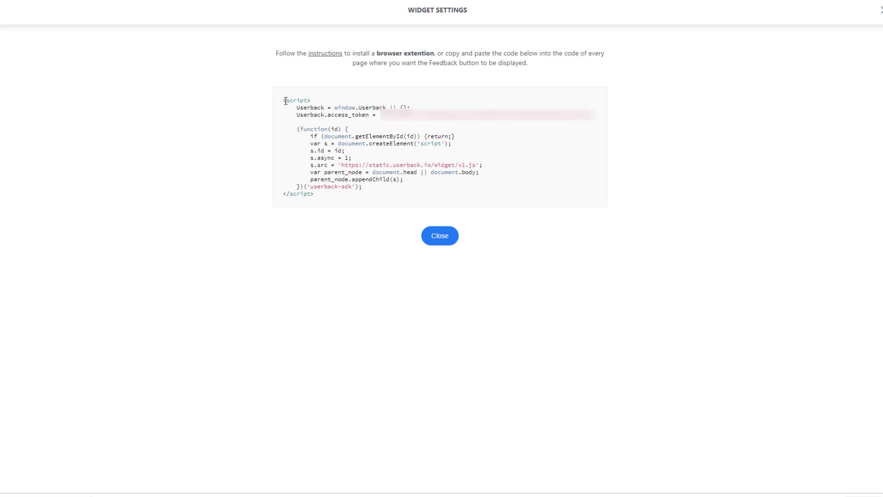
- Drag-select the whole widget install script code block for copying
drag(284, 100, 342, 195)
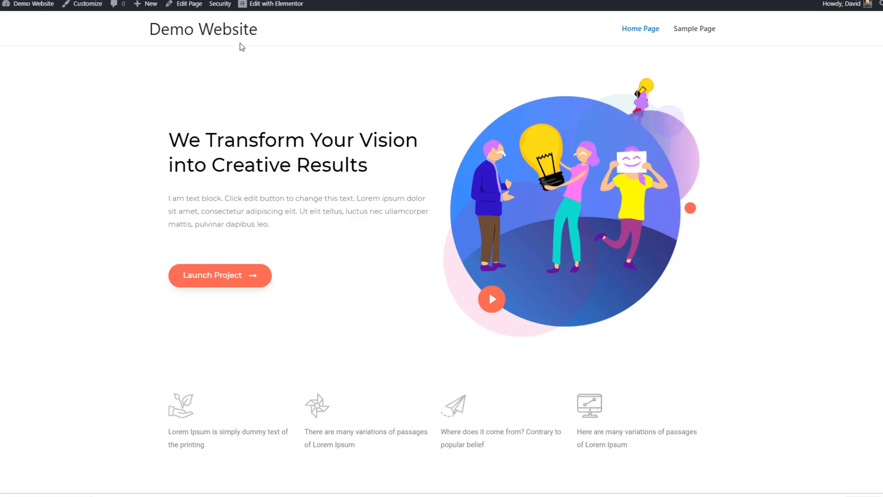
- Go to the Demo Website's WordPress Dashboard via the admin bar
mouse_move(37, 5)
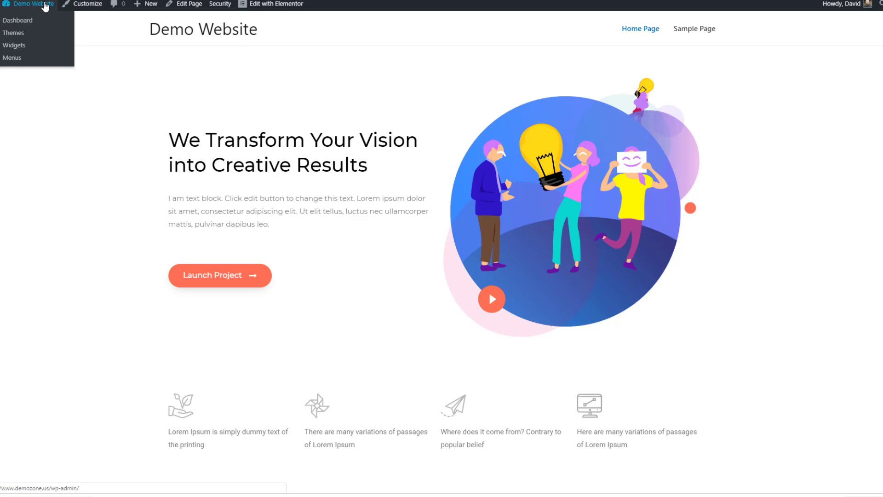
click(29, 21)
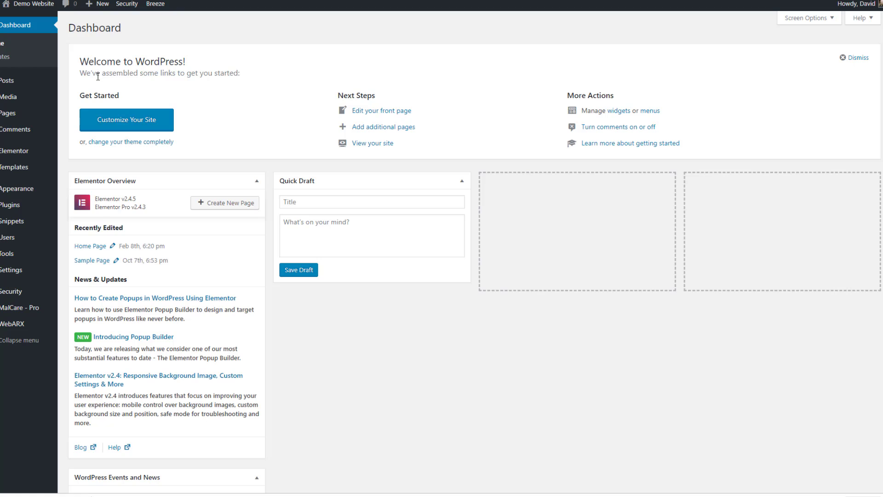
- Paste the Userback script over lines 2–6 of the Example JavaScript snippet and indent it
click(26, 222)
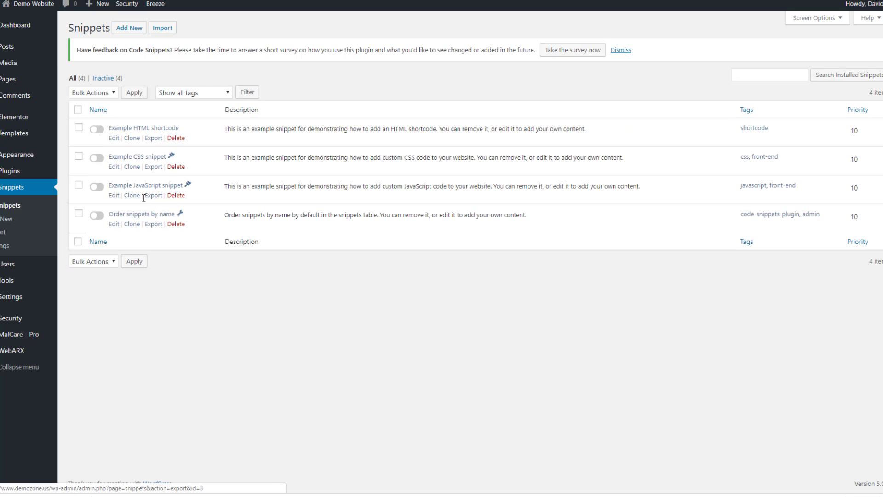
click(113, 196)
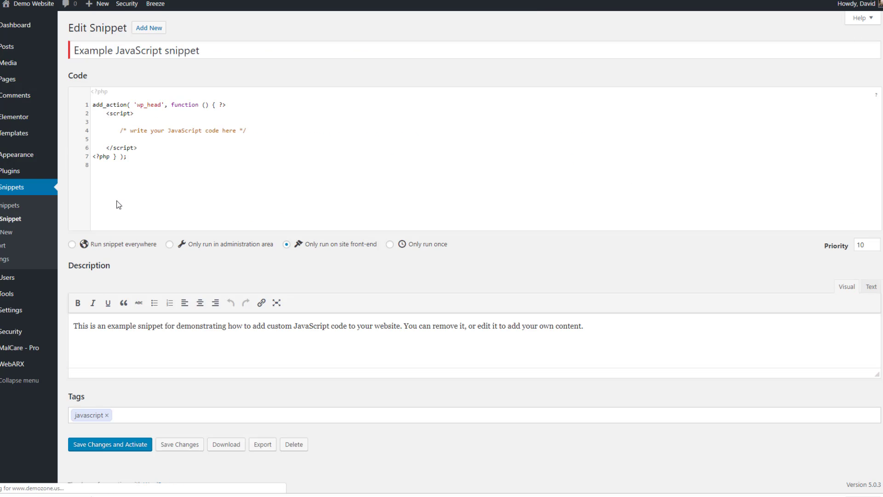
drag(151, 149, 75, 116)
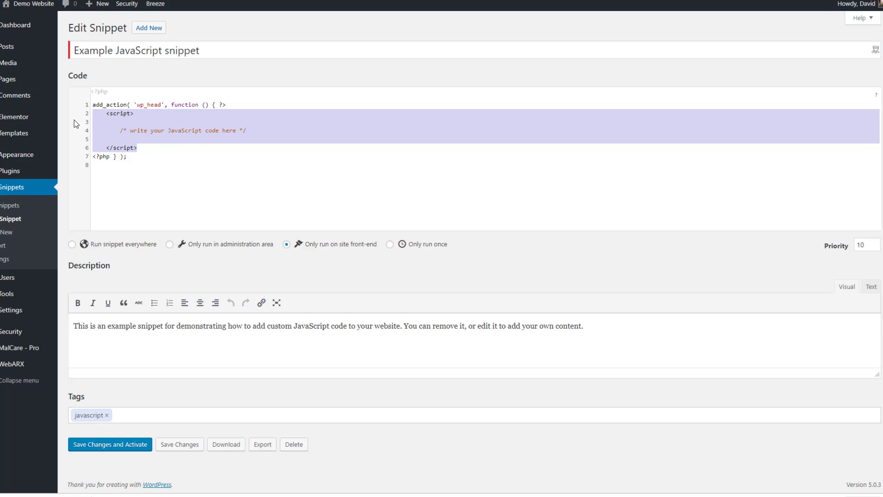
key(ctrl+v)
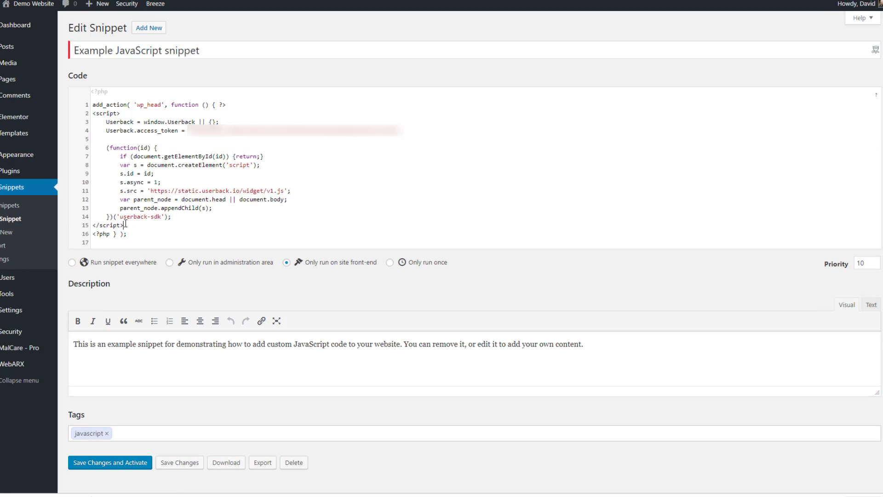
drag(124, 225, 74, 115)
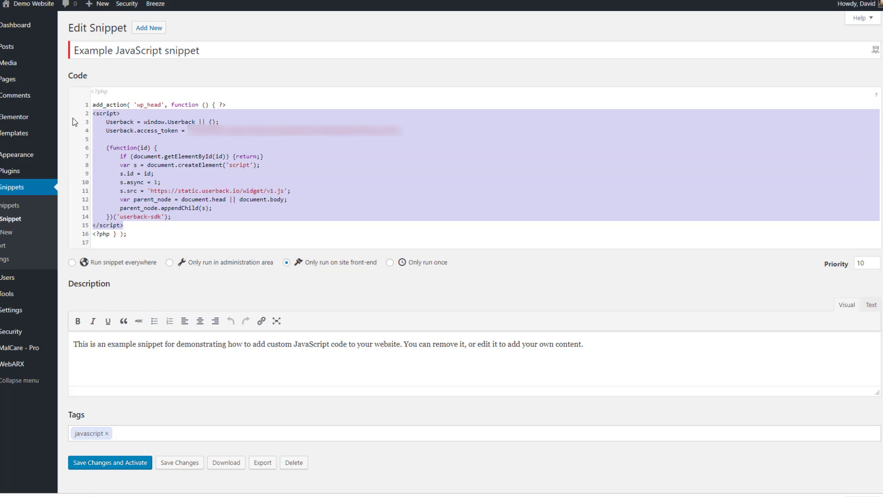
key(Tab)
- Describe the snippet as 'Userback JS snippet', then save and activate it
click(155, 120)
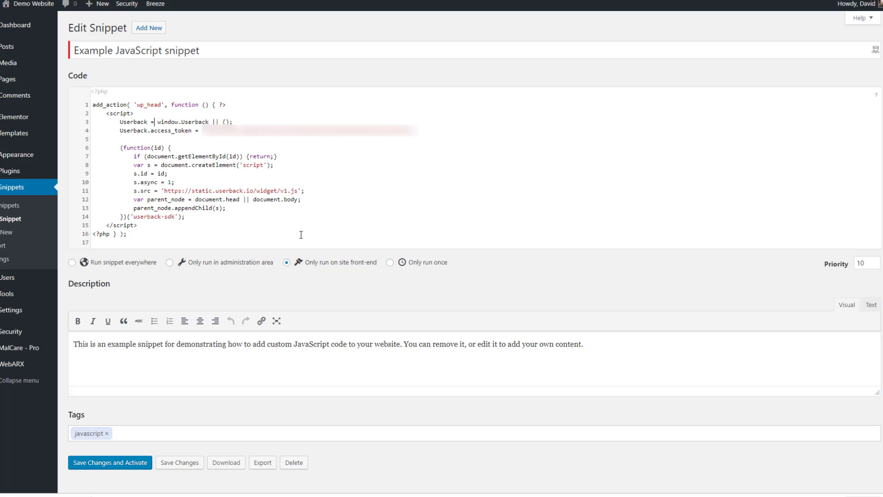
click(589, 344)
key(ctrl+a)
text(Usera)
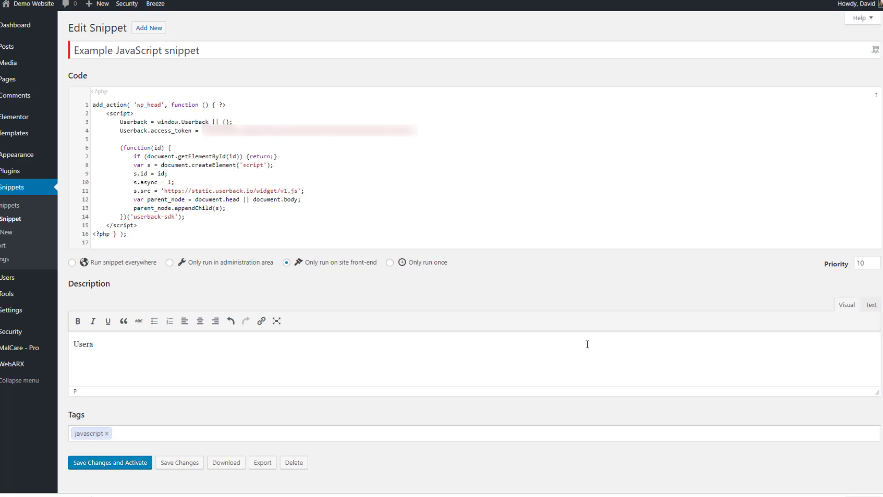
key(BackSpace)
text(back JS snippet)
click(131, 463)
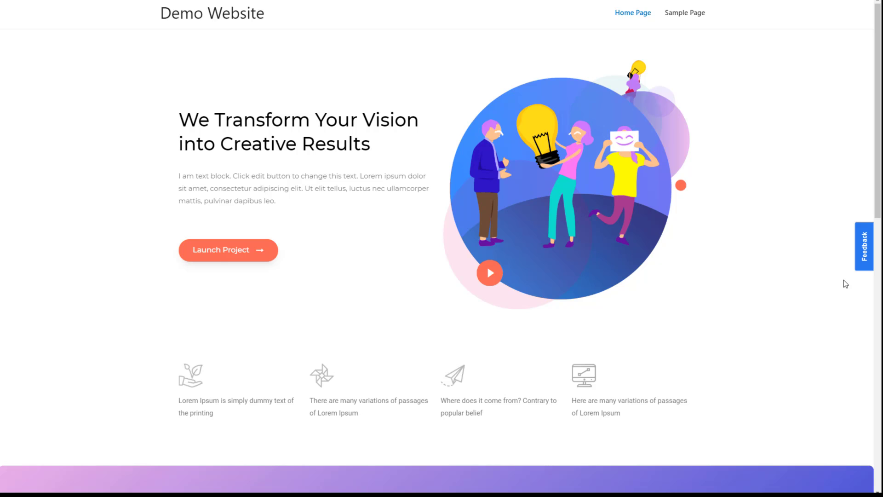
- Open the demo site's Feedback tab to bring up the customized feedback form
click(864, 261)
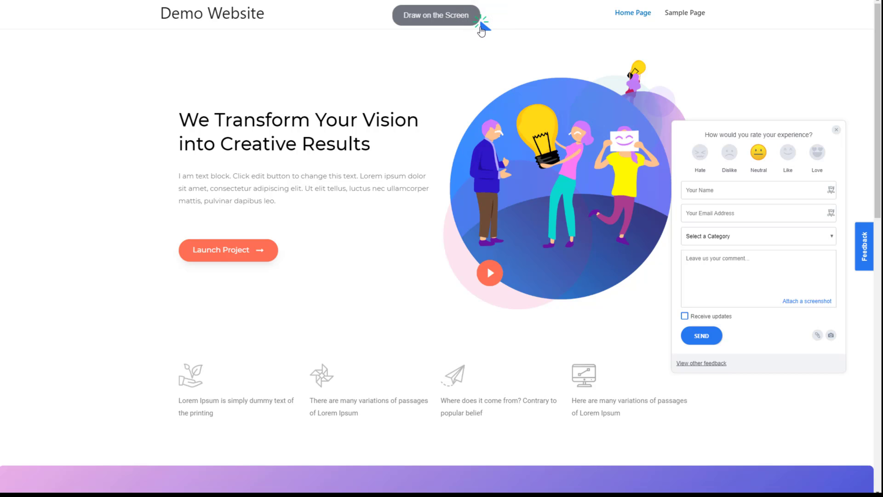
- Draw arrows on two characters commented 'Odd looking eyes' and 'Again - odd looking eyes'
click(470, 21)
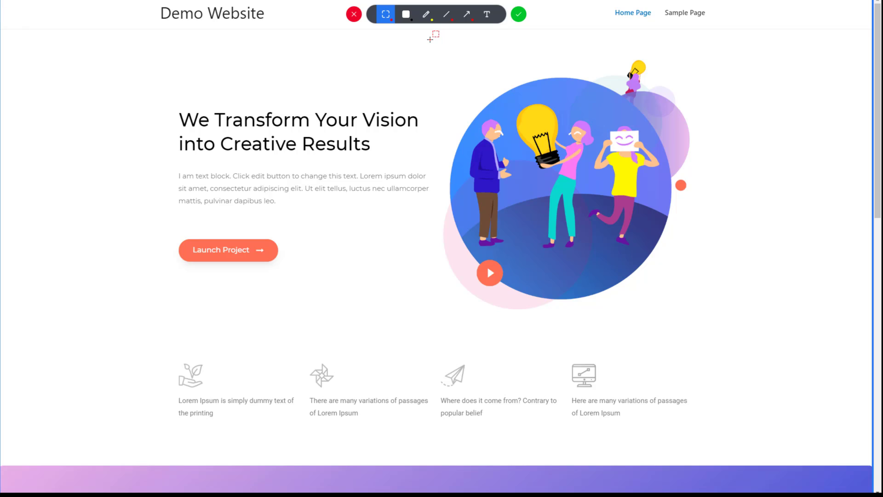
click(466, 14)
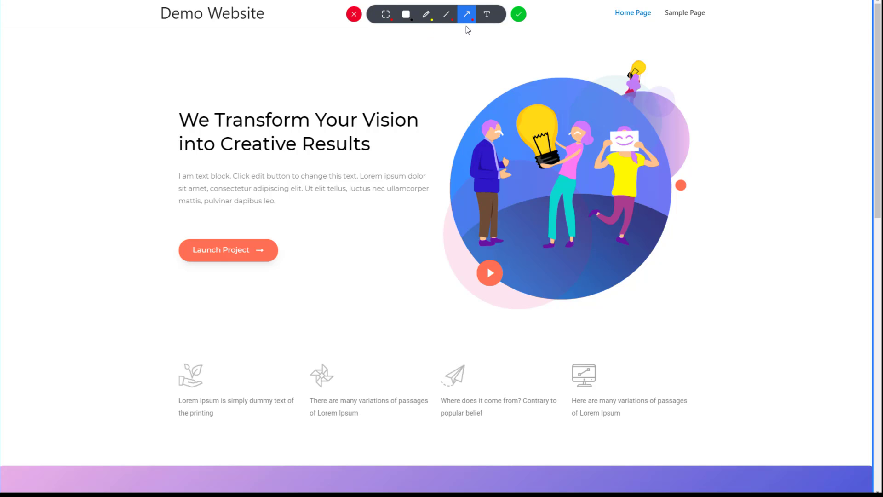
drag(470, 152, 493, 138)
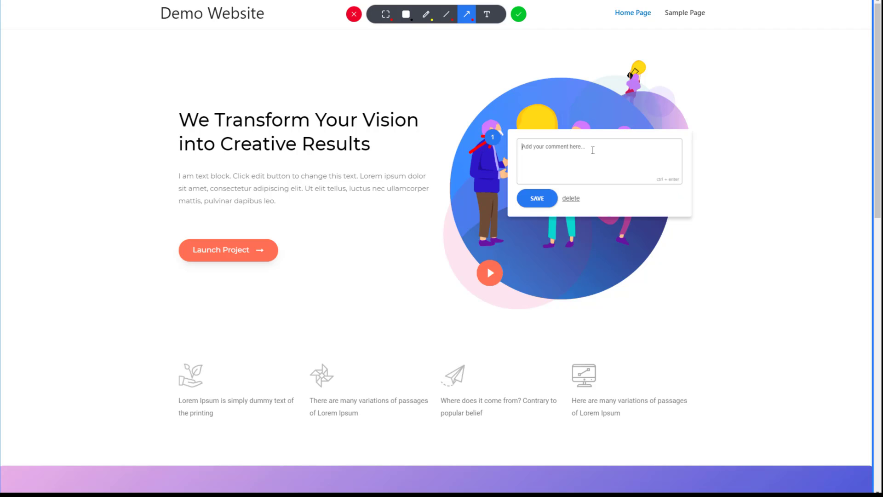
text(Odd looking eyes)
click(537, 199)
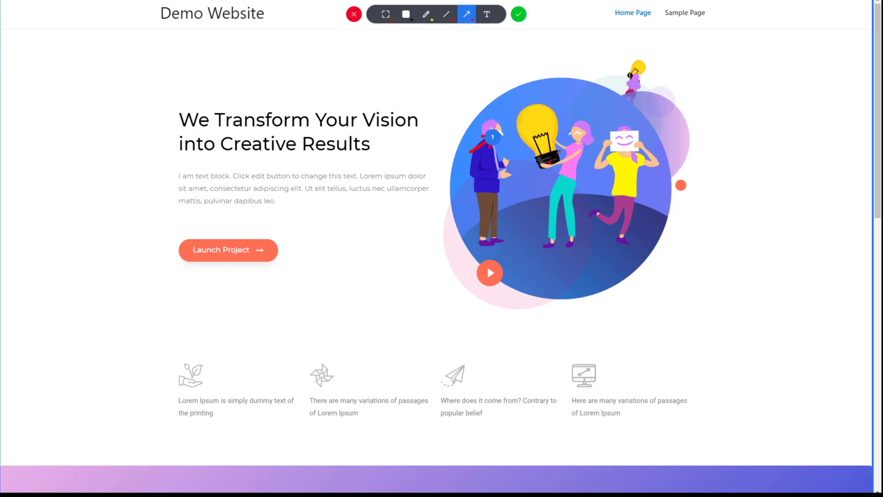
drag(550, 162, 577, 131)
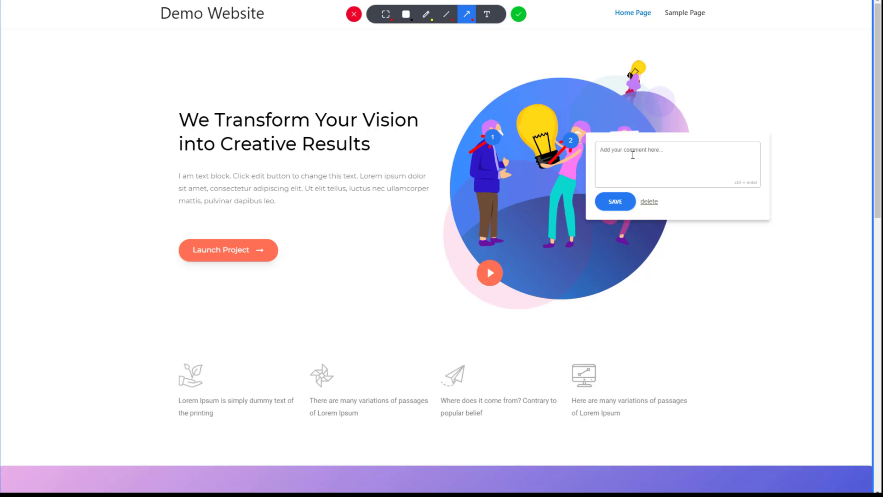
text(Again - odd looking eyes)
click(625, 203)
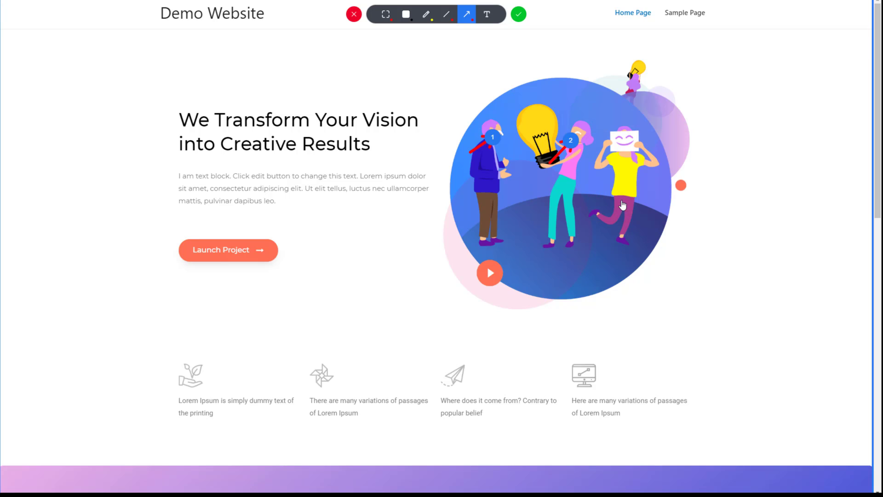
click(385, 15)
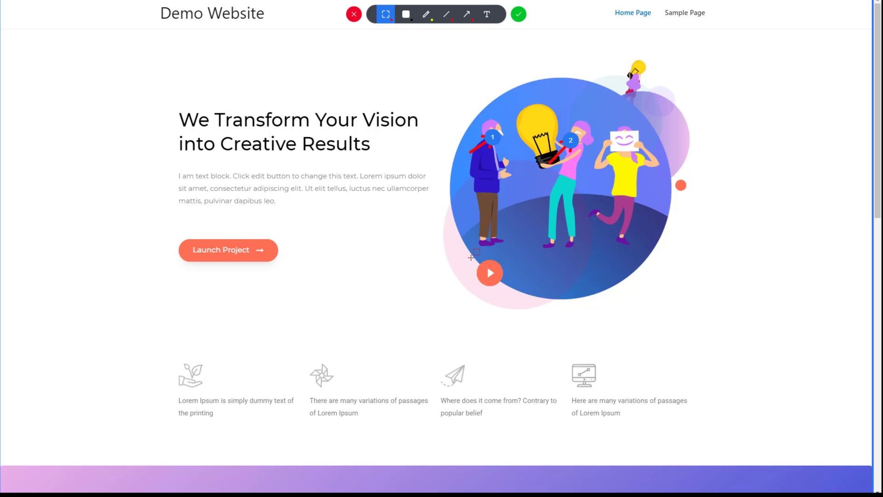
- Box the play button with the note 'Looks like video player, but isn't one'
drag(467, 256, 520, 292)
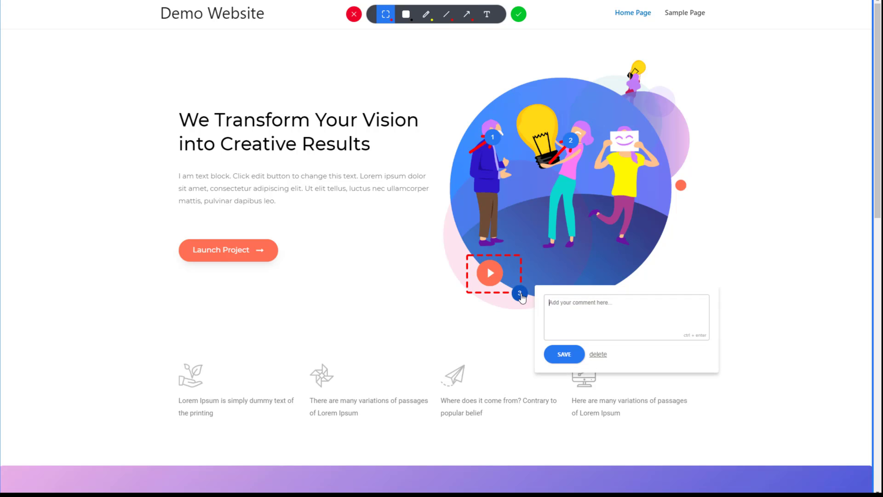
text(Lo)
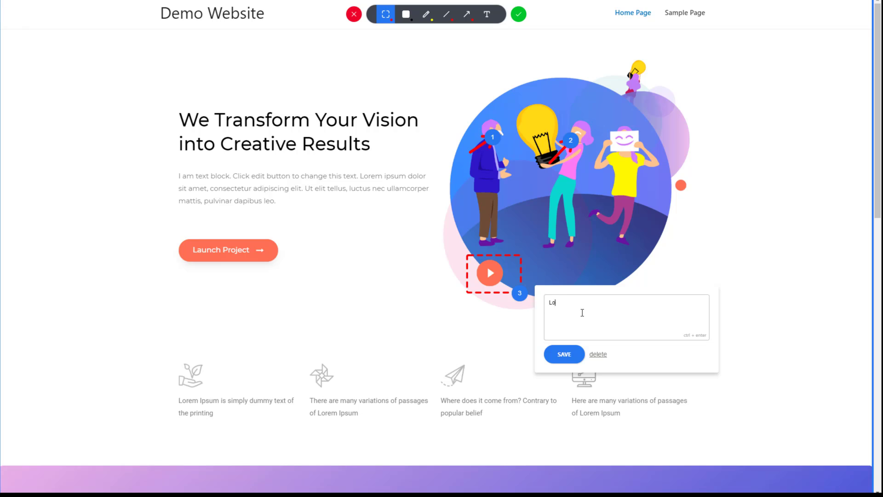
text(oks like video player, but isn't one)
click(564, 354)
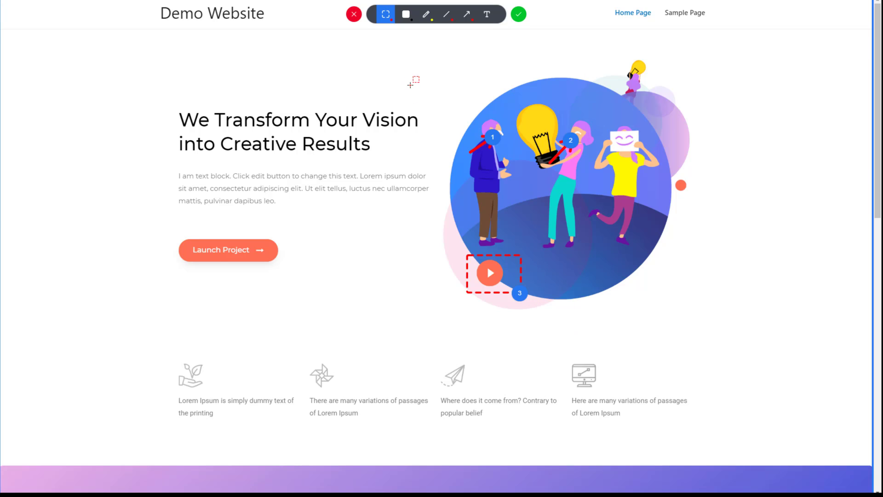
- Add marker 4 above the headline praising colors and overall feel, then confirm the screenshot
click(487, 14)
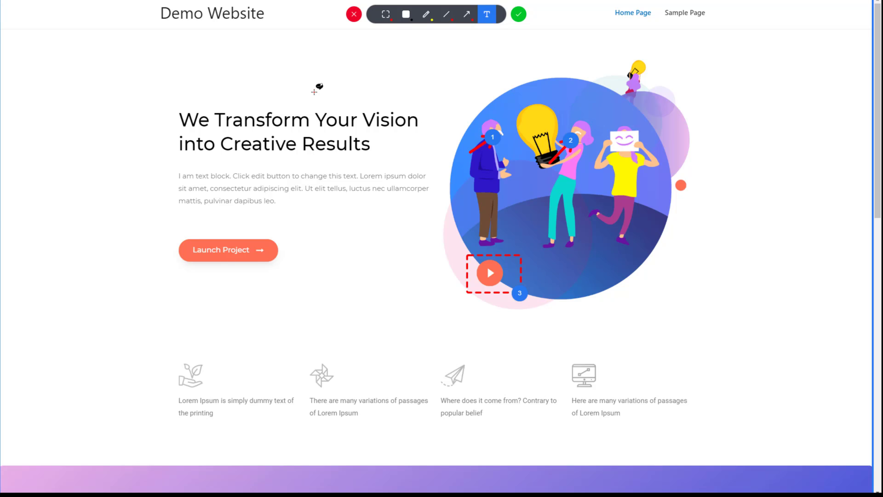
click(355, 94)
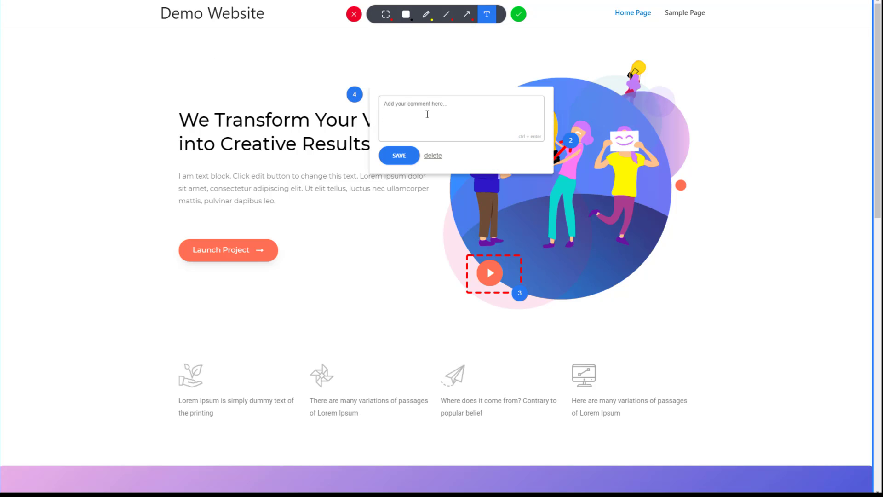
text(4)
text(ike)
text( the colors)
text( and over)
text(all feel)
text(.  Fix the)
text(se )
text(few things)
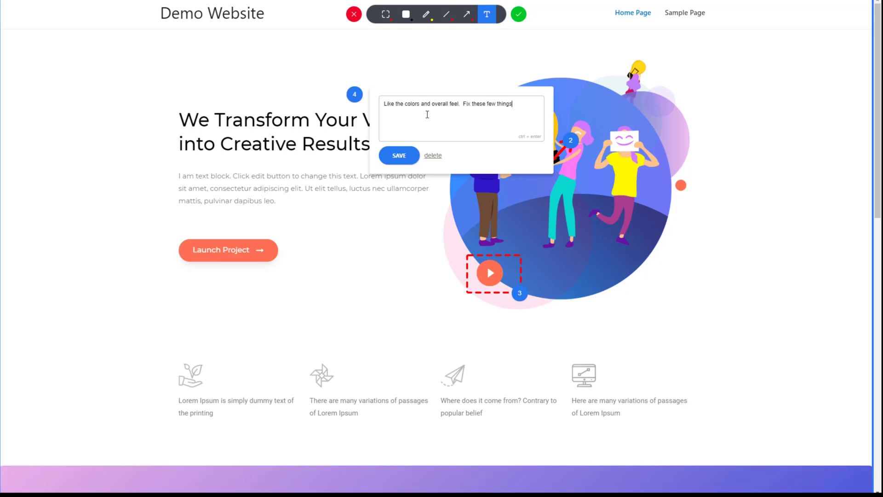
text(!)
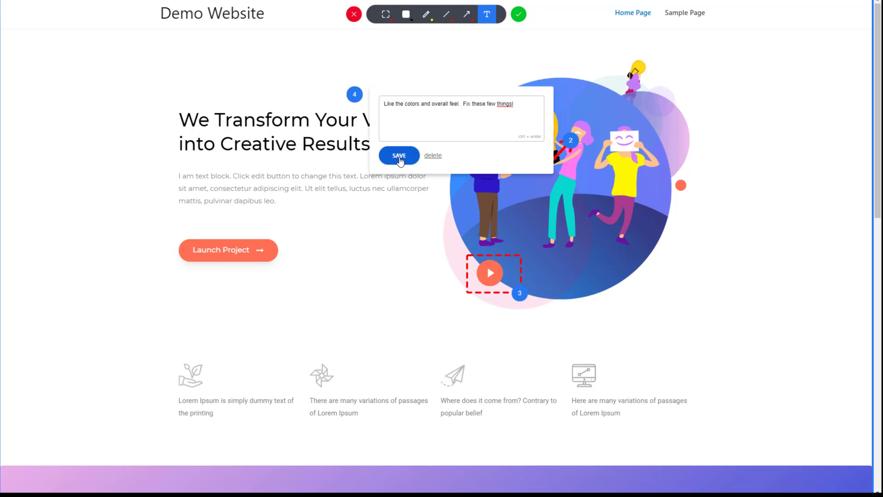
click(399, 156)
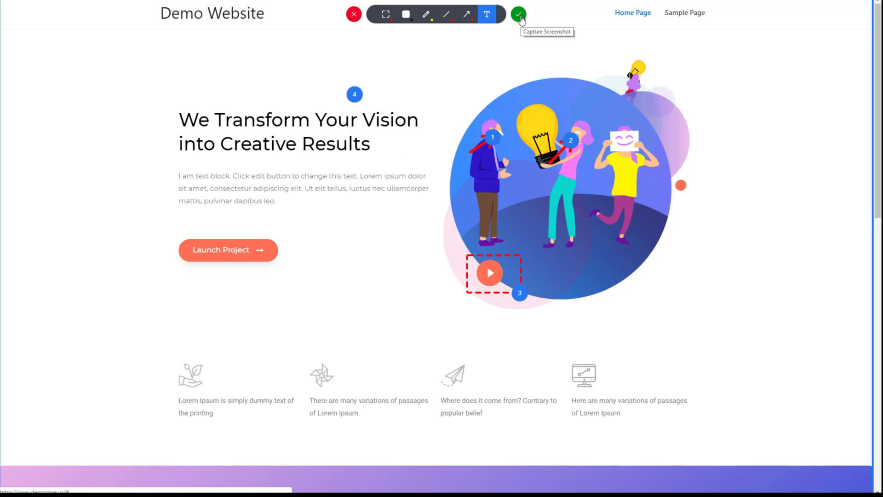
click(519, 17)
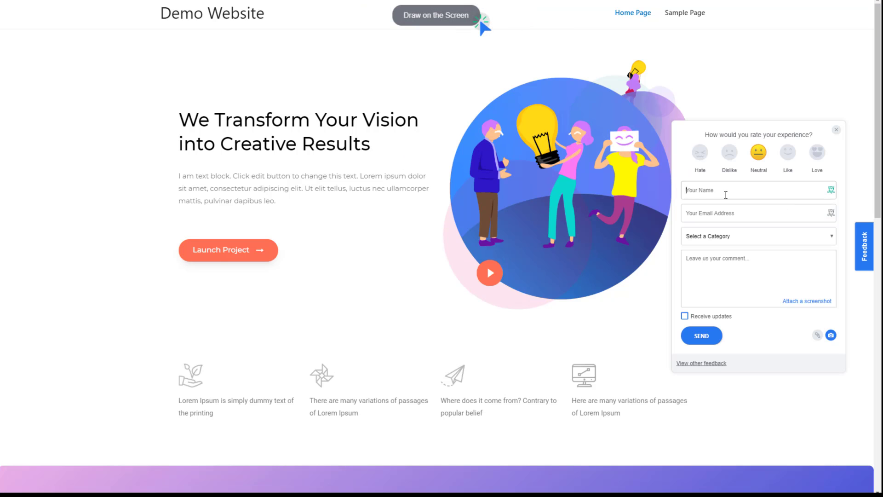
- Send feedback with the reviewer's name and e-mail, category Improvement, comment 'Check the notes' and updates requested
click(726, 195)
key(Tab)
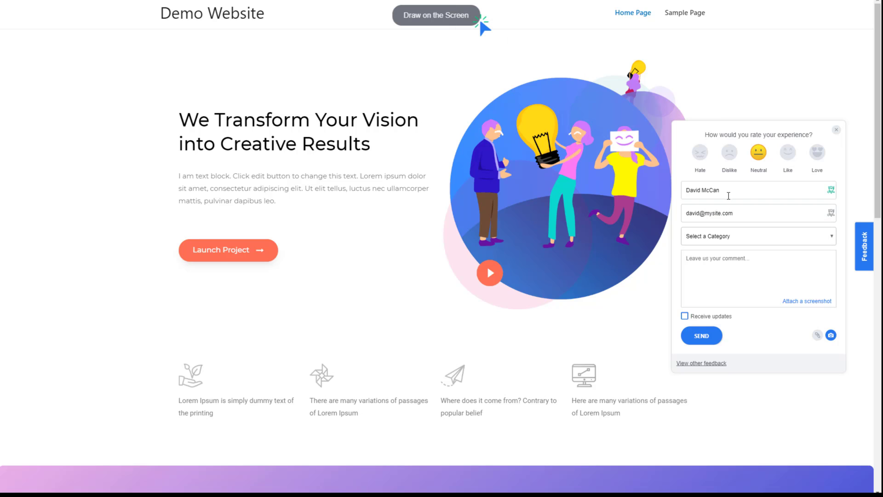
click(725, 236)
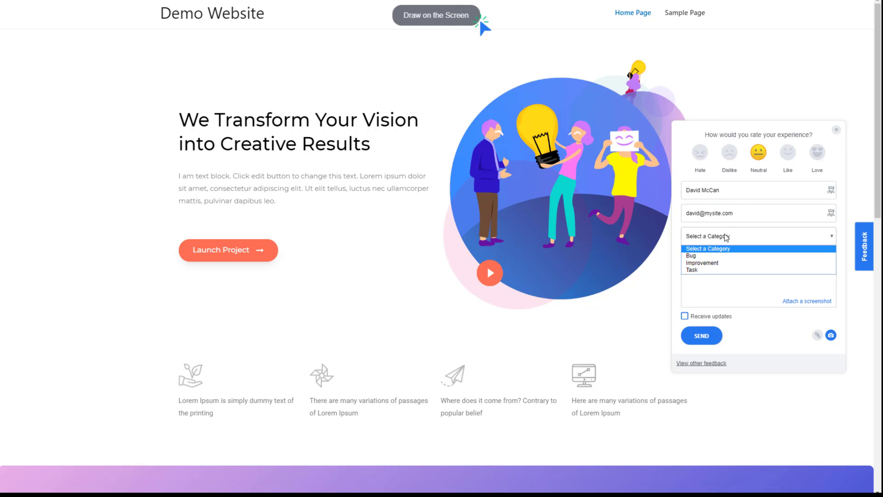
click(709, 263)
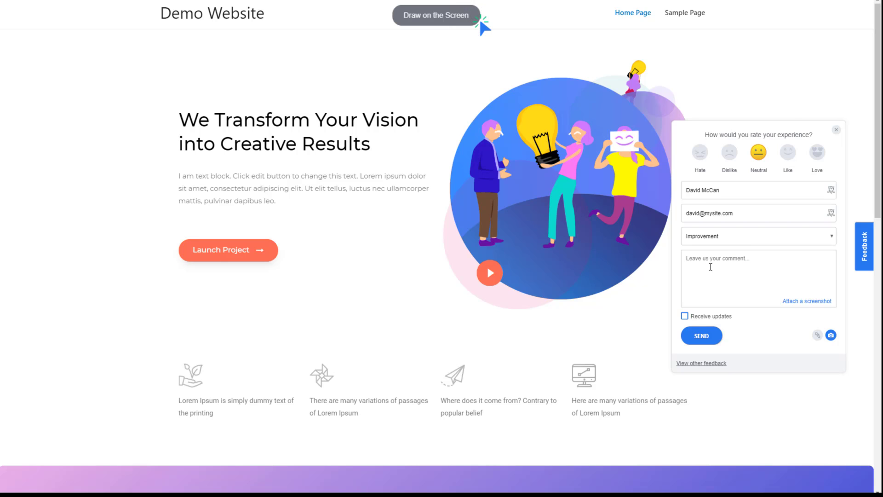
text(Check the notes)
click(685, 316)
click(703, 336)
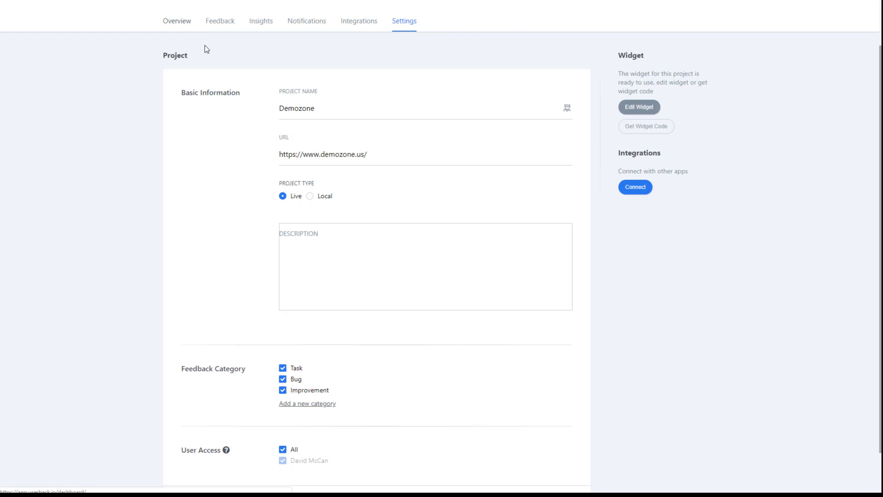
- Check the project overview, then open 'Check the notes' from the Feedback list
click(179, 24)
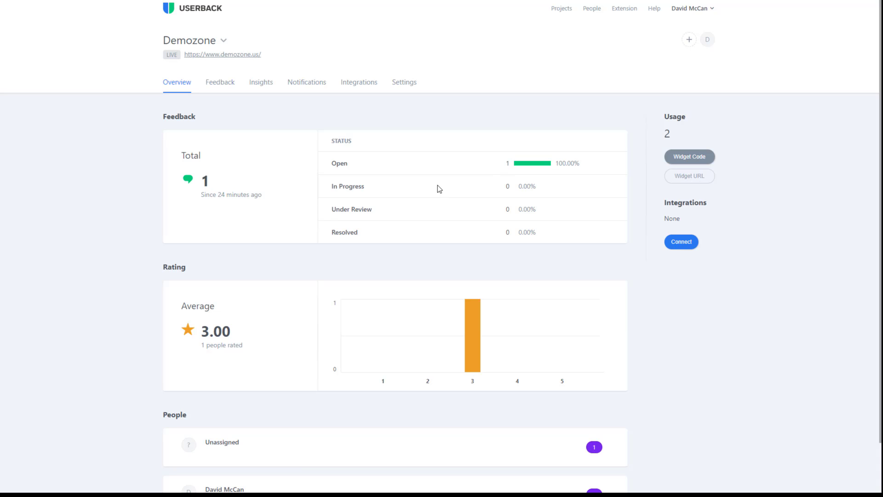
scroll(438, 185, down, 2)
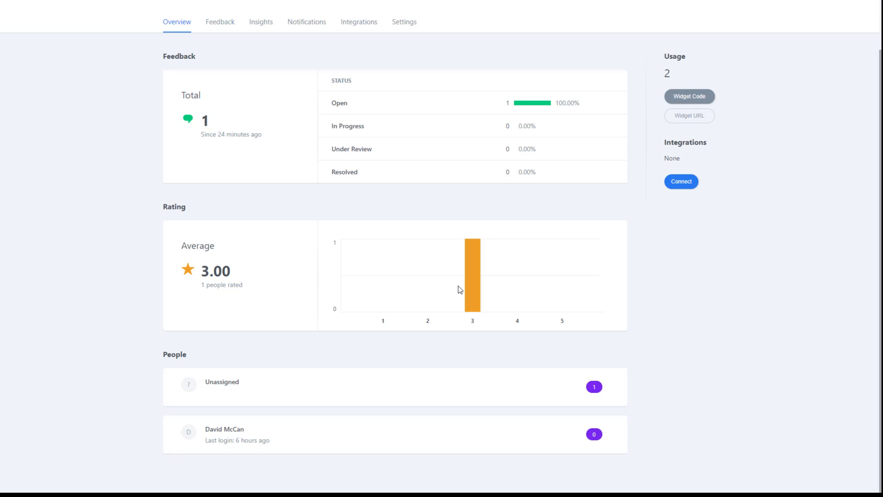
scroll(244, 384, up, 2)
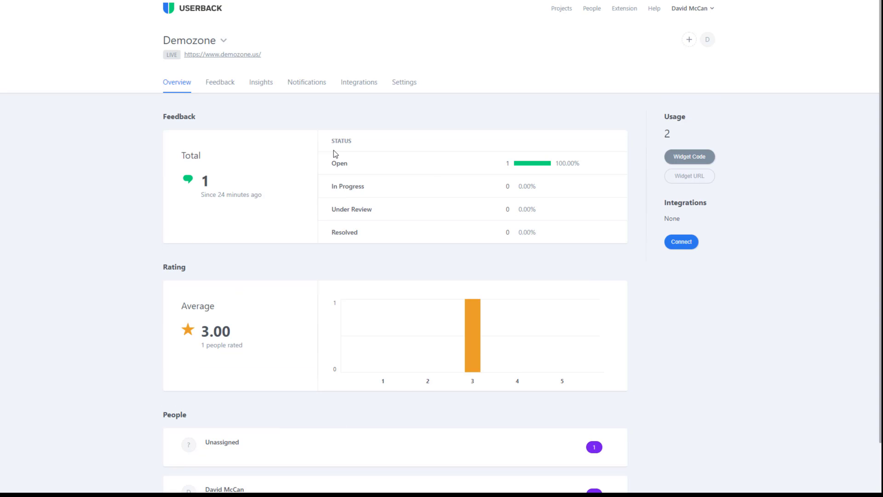
click(224, 84)
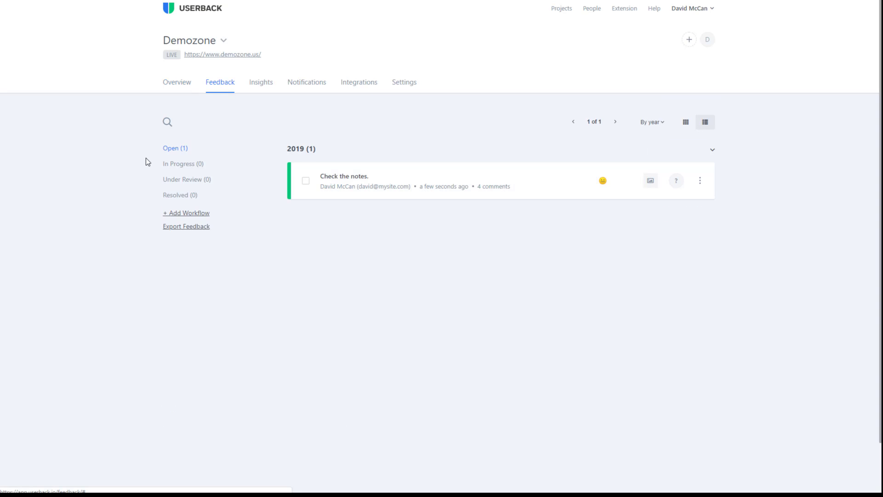
click(354, 180)
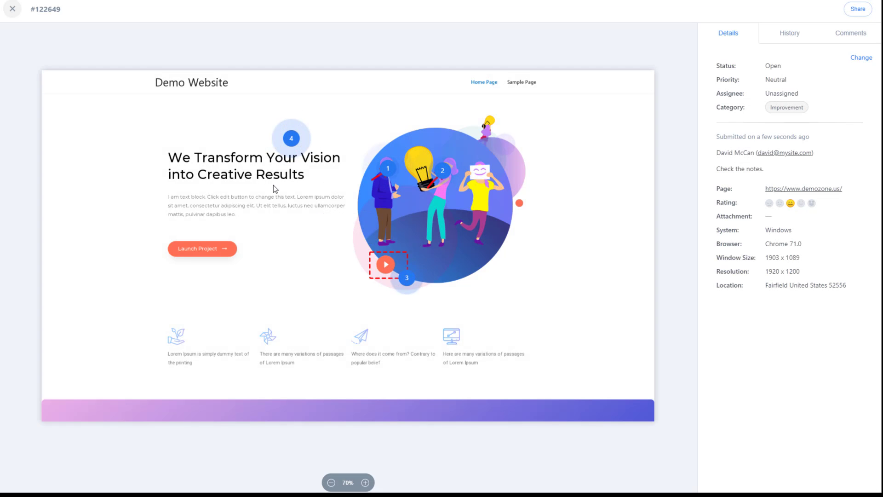
- Read the comments on markers 1, 2, 4 and 3 of the screenshot
click(391, 171)
click(443, 171)
click(295, 139)
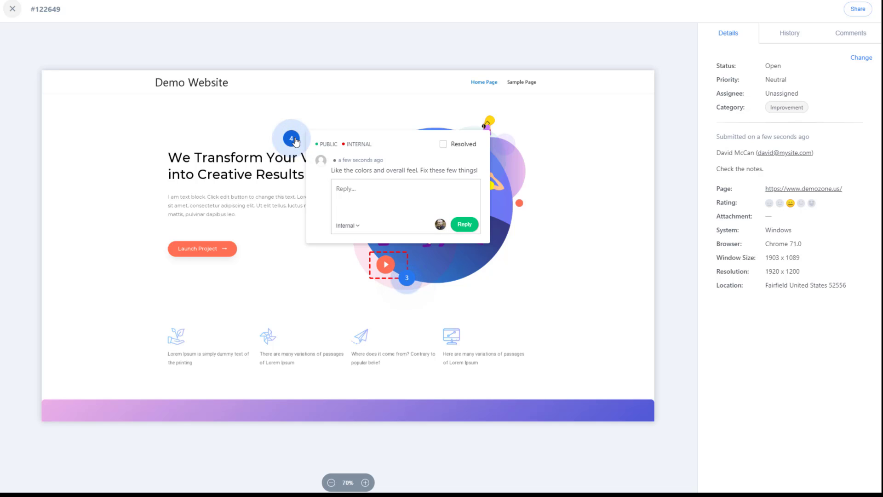
click(407, 279)
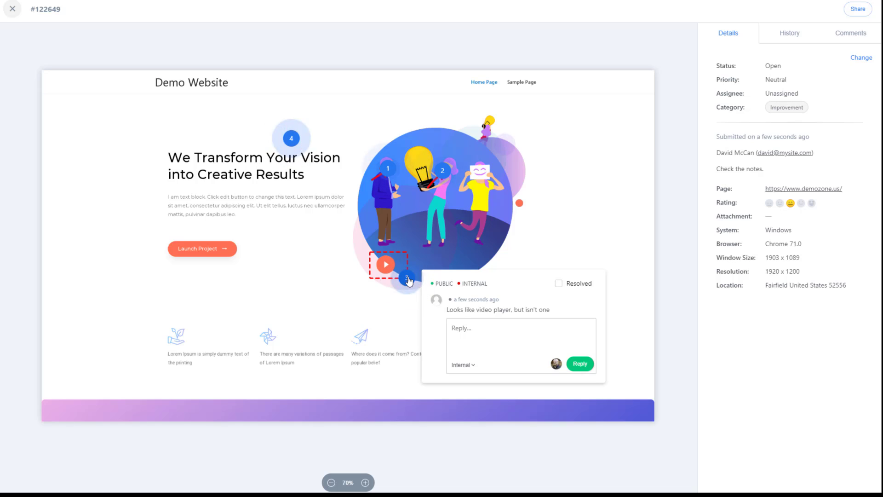
- Reply 'Def, will fix' to marker 3, set visibility to Public Comment, and close the popover
click(476, 331)
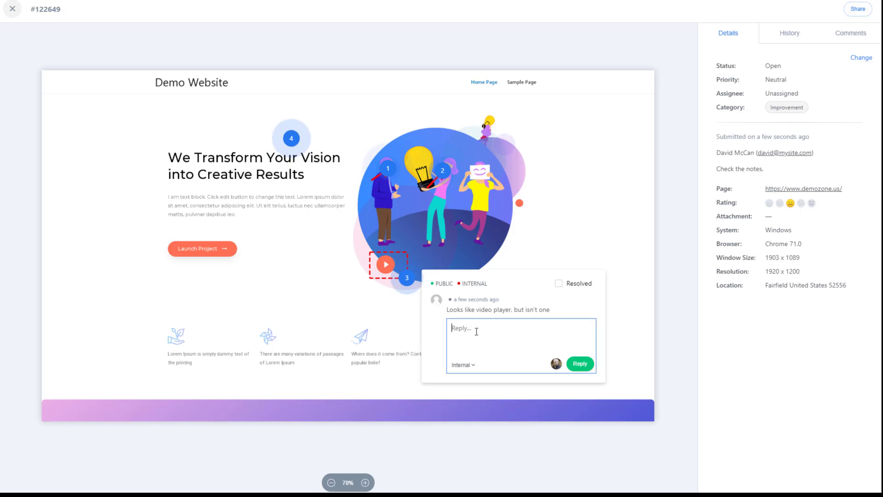
text(Def, will fix)
drag(494, 326, 447, 328)
click(580, 364)
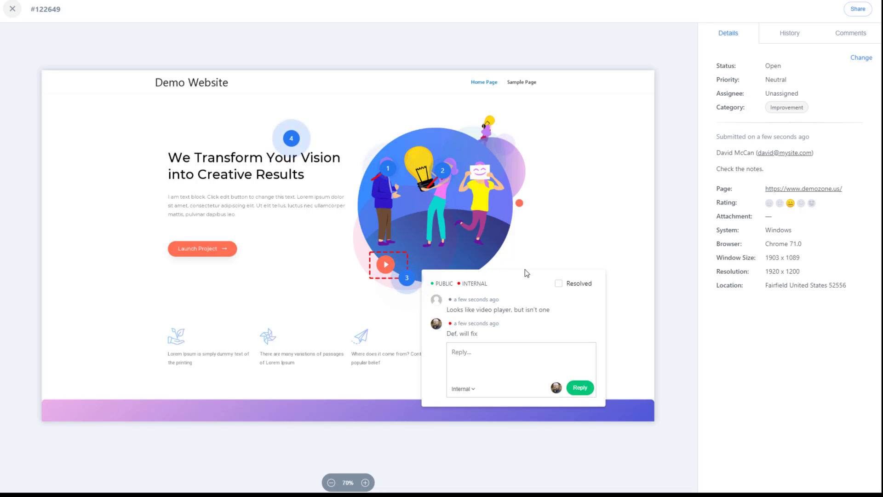
click(472, 389)
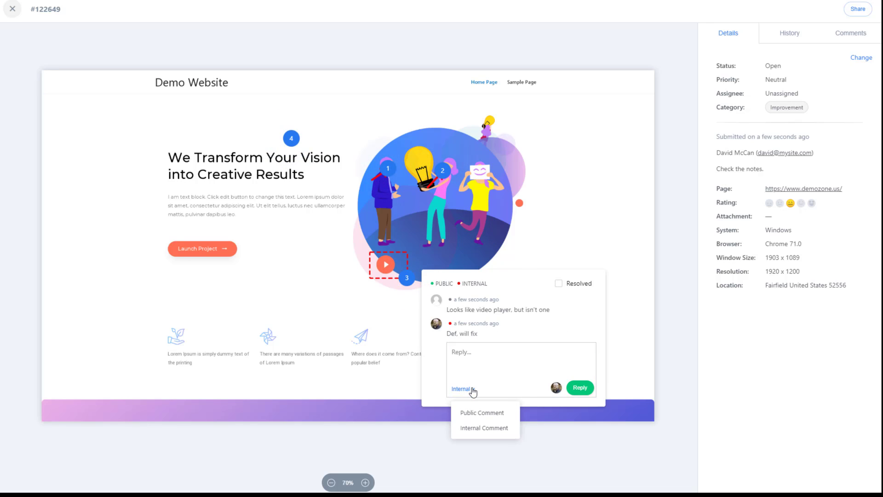
click(478, 413)
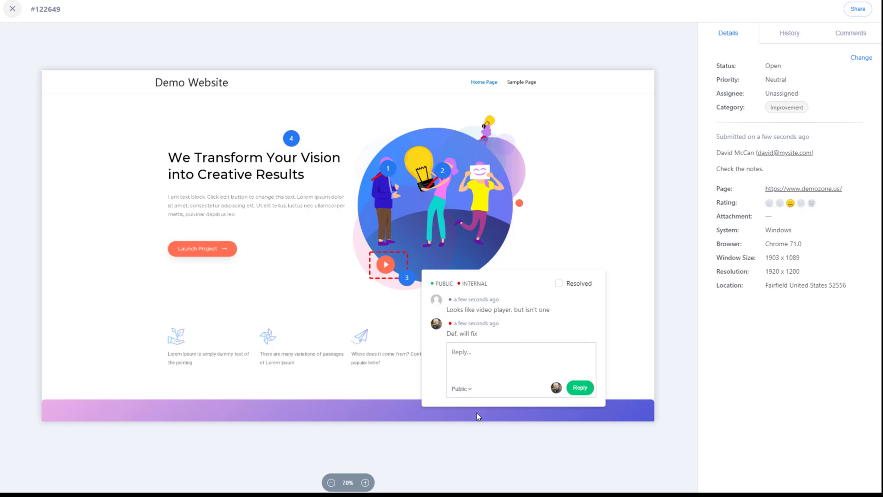
click(638, 416)
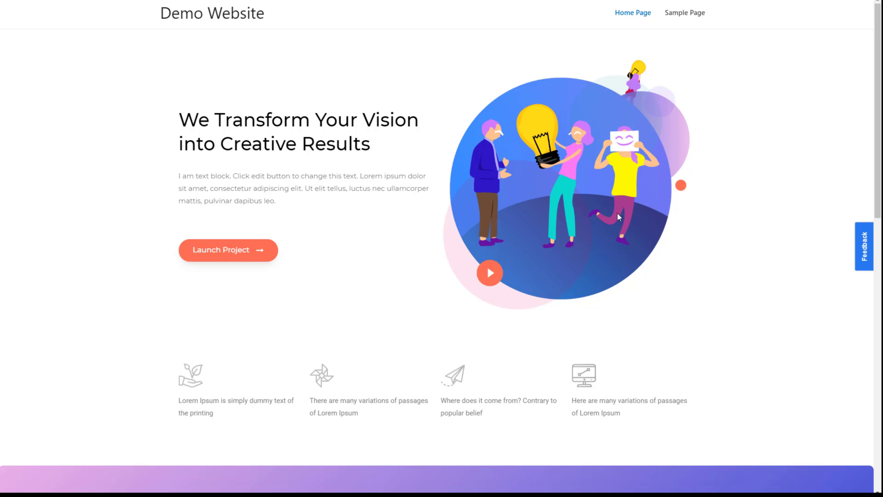
- Reopen the submitted feedback from the live site's 'View other feedback' list
click(865, 249)
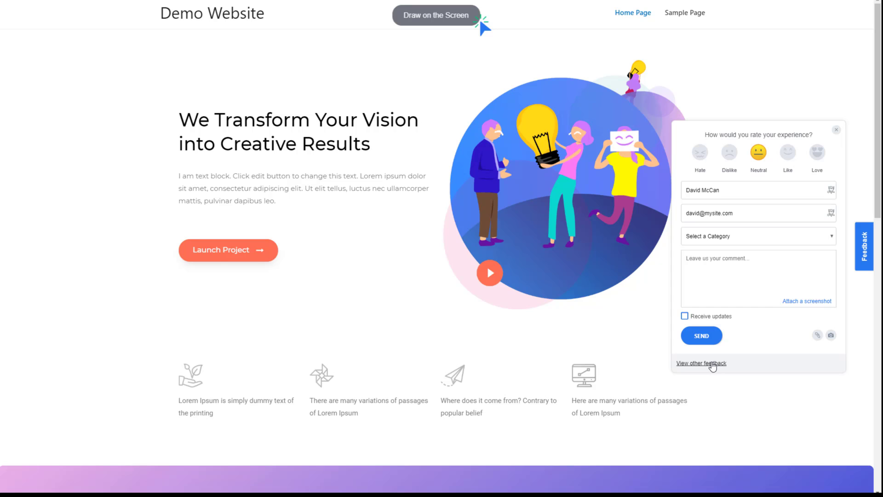
click(712, 364)
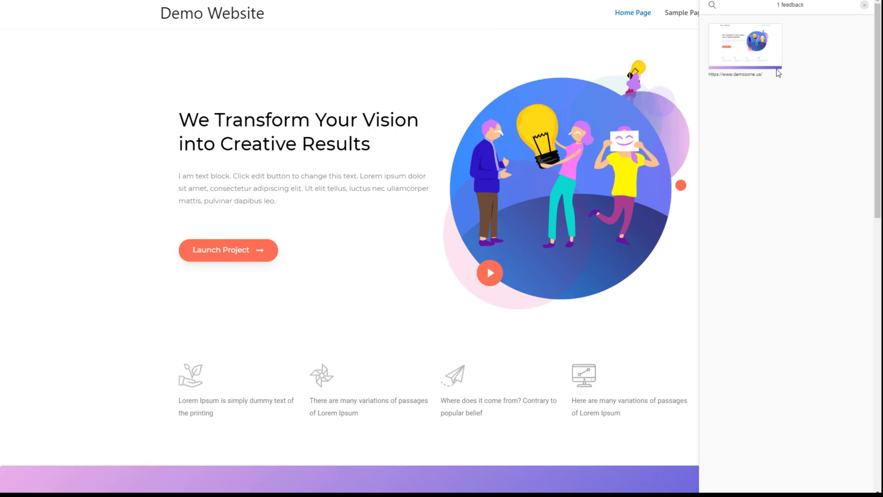
click(738, 47)
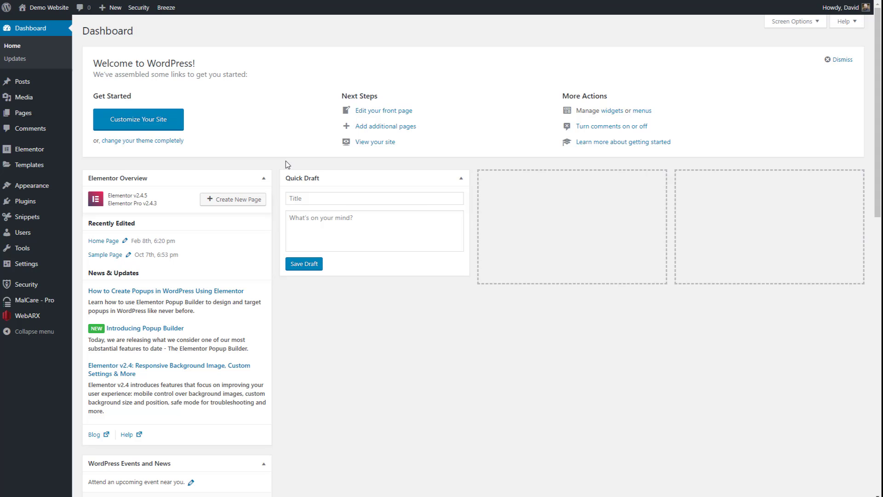
- Deactivate the Example JavaScript snippet holding the Userback code
click(33, 221)
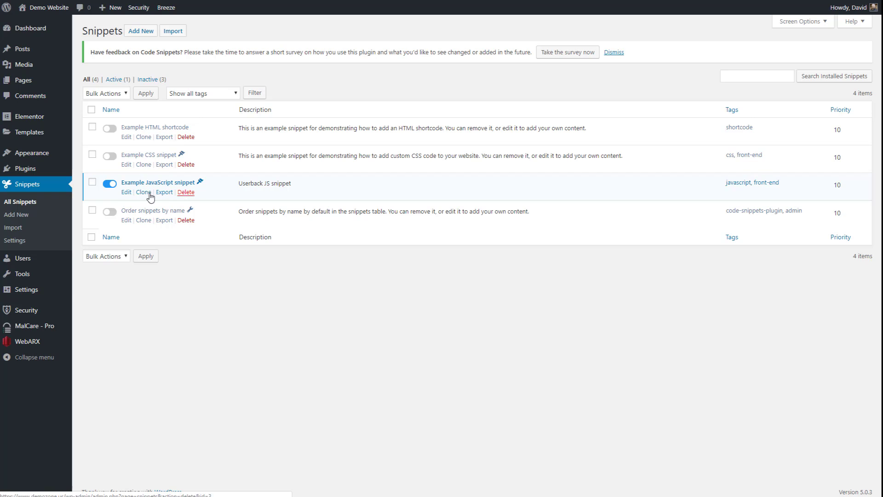
click(126, 192)
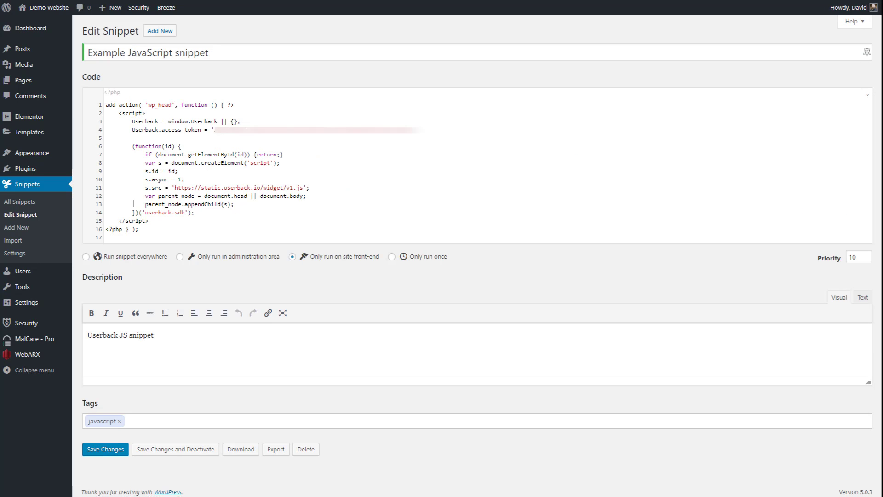
click(196, 450)
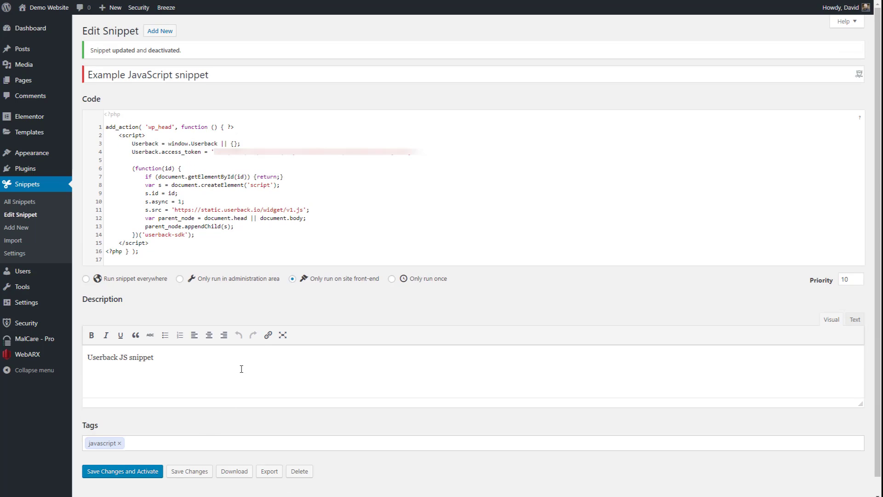
click(19, 201)
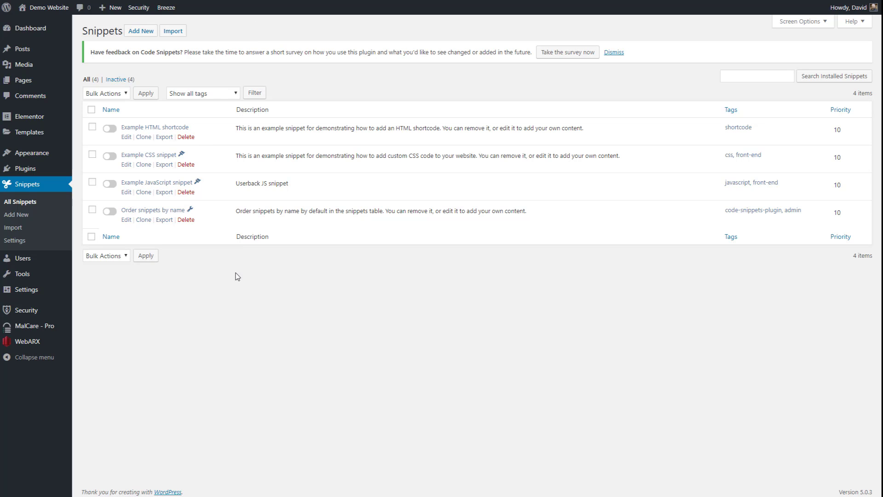
- Purge all cache with Breeze and visit the site's home page
mouse_move(173, 11)
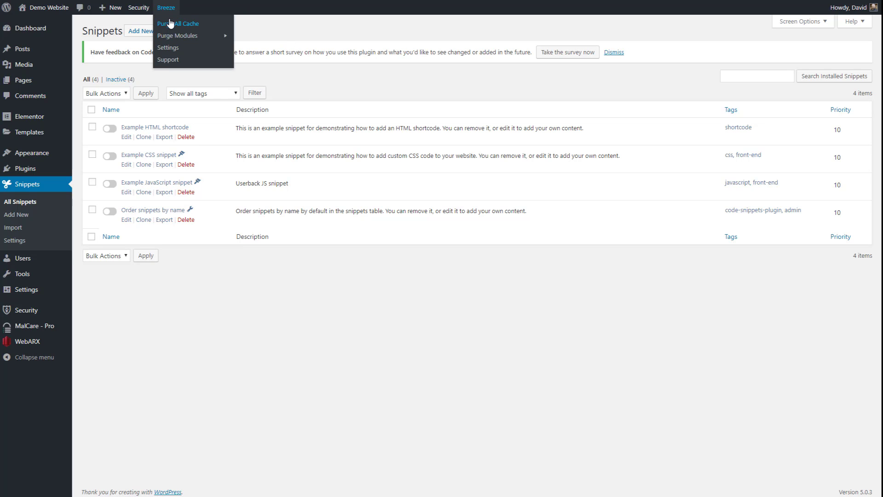
click(193, 24)
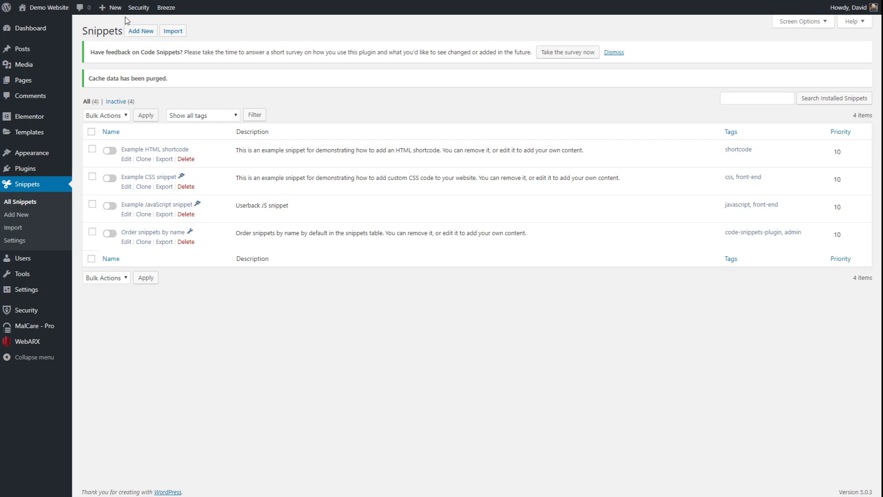
click(56, 9)
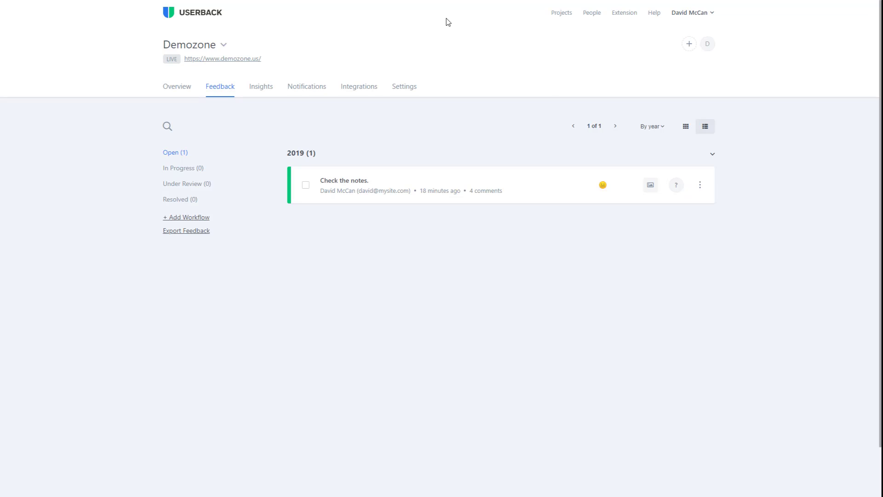
- Install the Userback Chrome extension, activating Demozone on any domain and WebTNG on specified domains
click(624, 14)
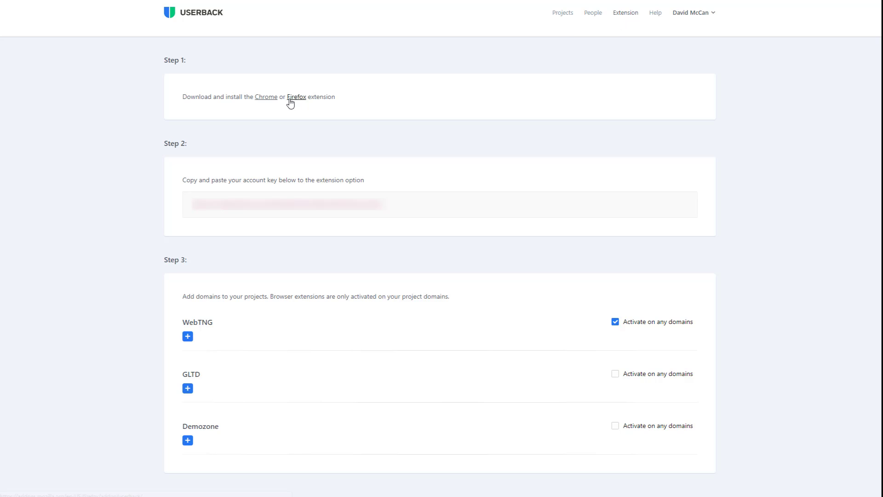
click(267, 97)
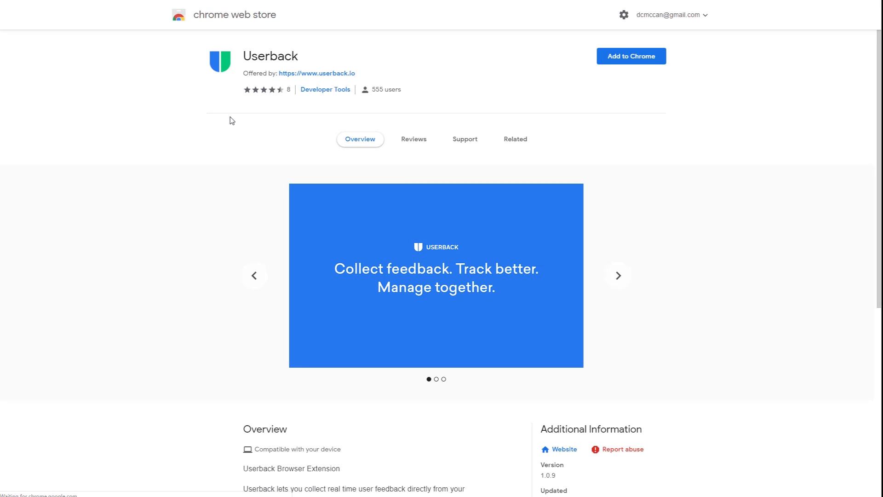
click(616, 55)
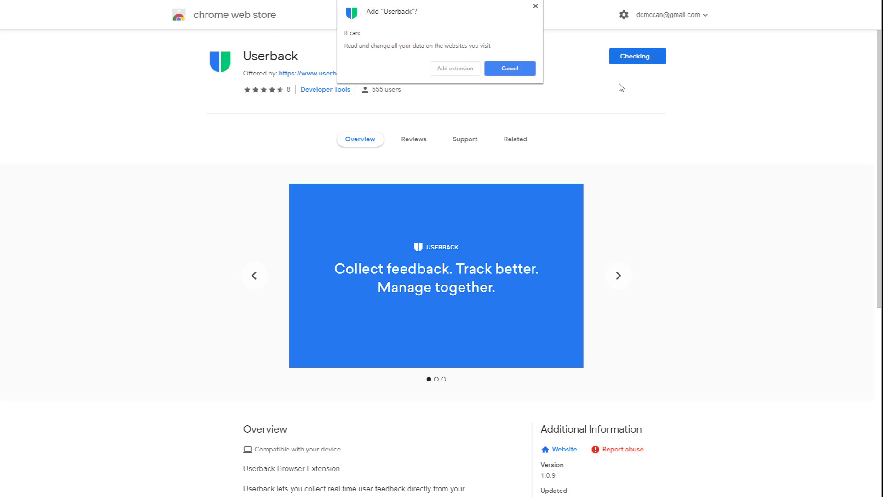
click(464, 71)
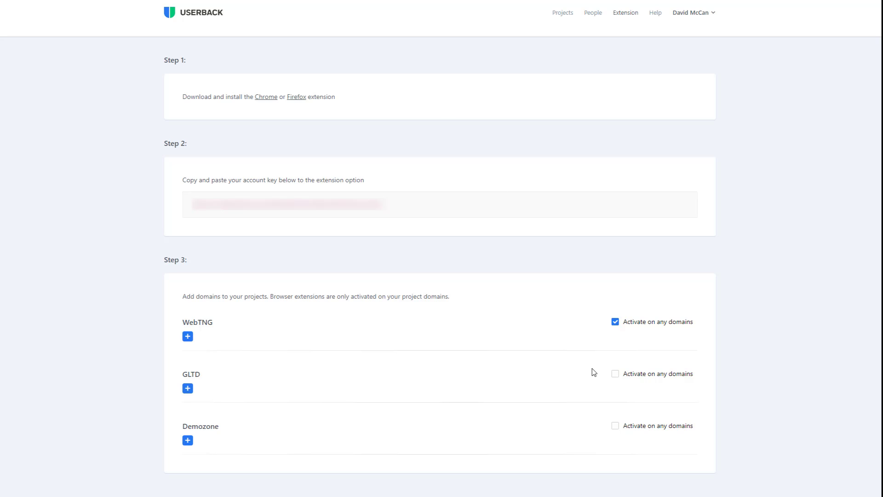
click(616, 425)
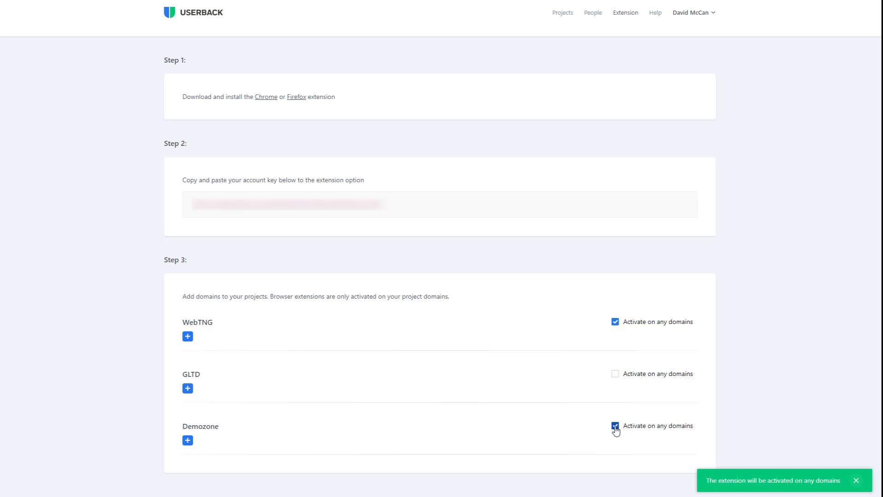
click(617, 322)
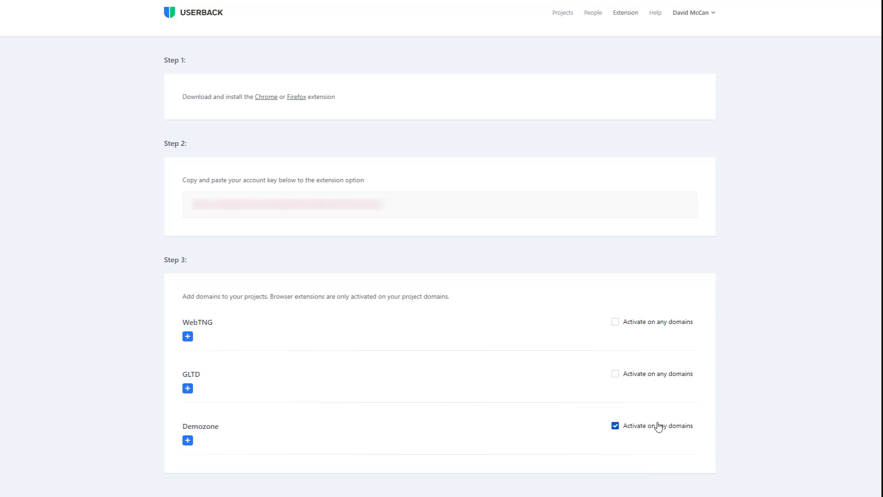
- Copy the account key into the extension's Options, save it and close the dialog
drag(388, 206, 192, 213)
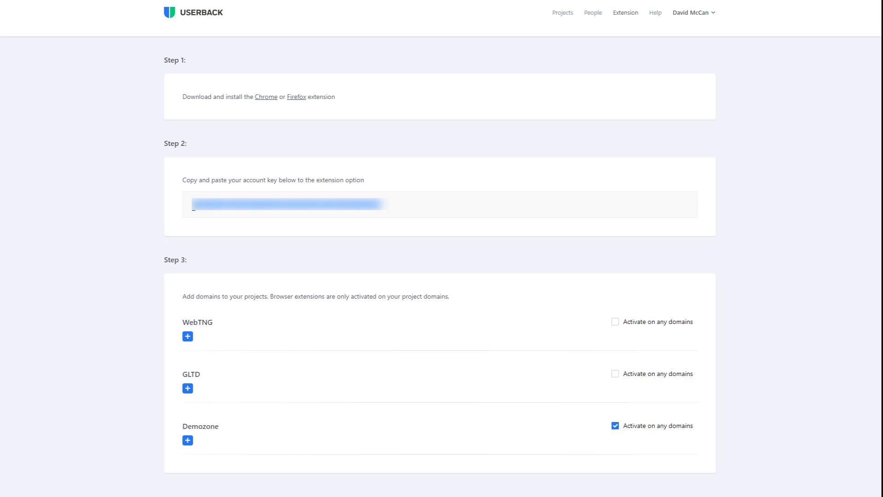
right_click(837, 0)
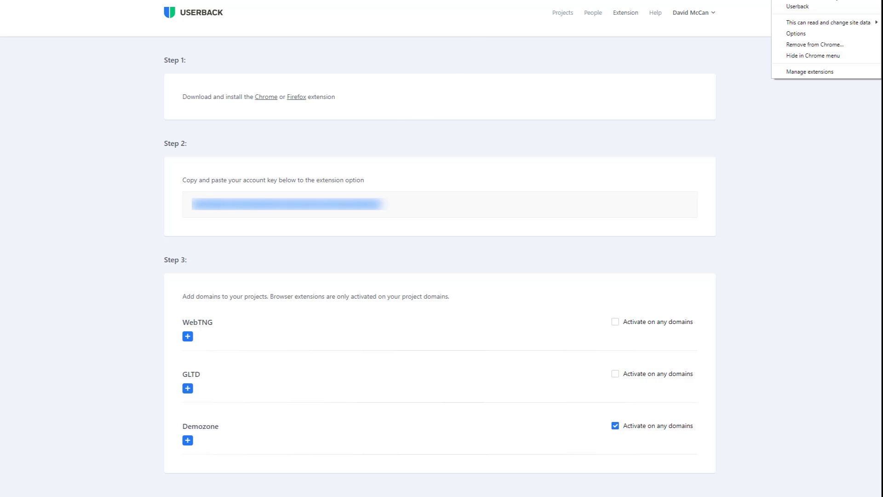
click(797, 34)
click(424, 262)
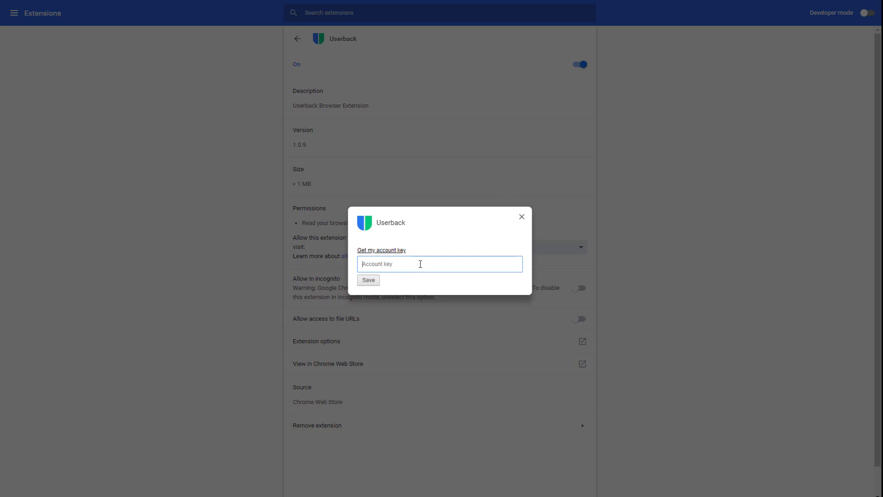
key(ctrl+v)
click(368, 280)
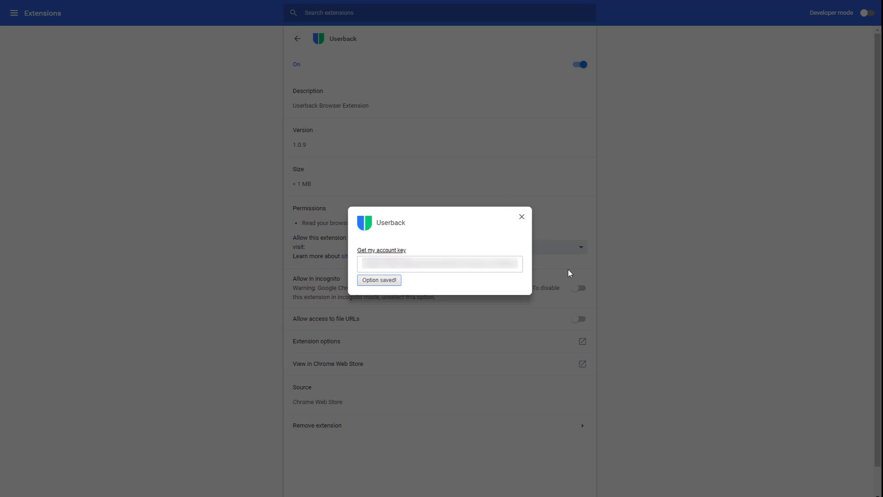
click(522, 217)
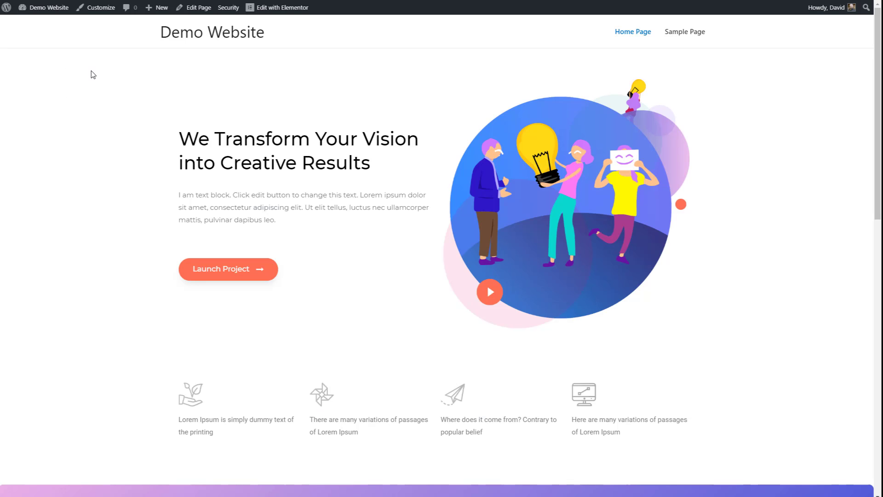
- Reload the demo site and open its Feedback tab to test the Userback widget
click(55, 7)
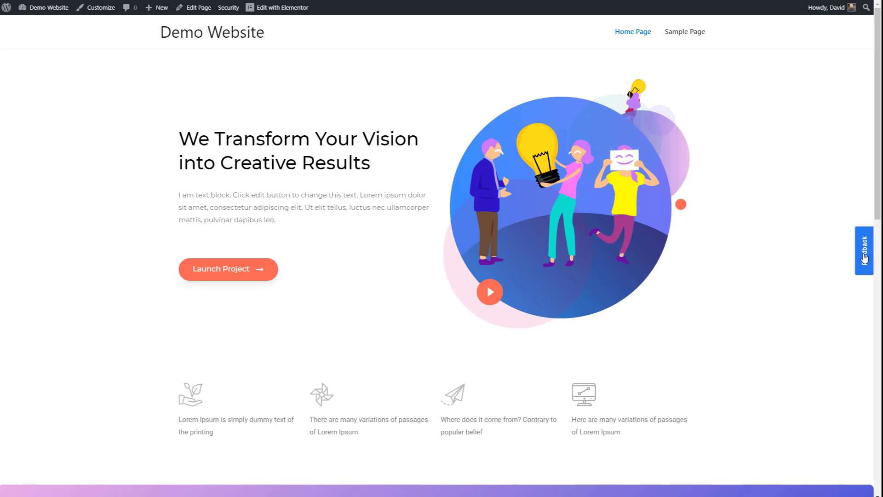
click(864, 258)
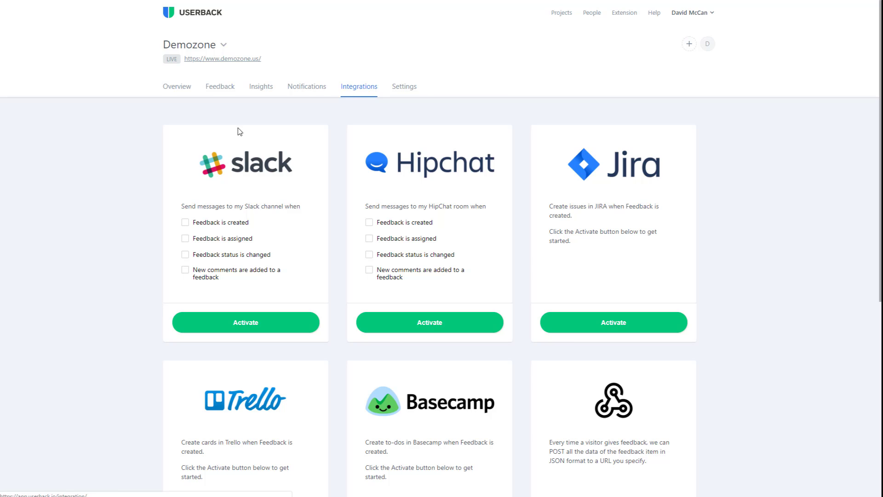
- Scroll down the Demozone Integrations page to the WordPress card
scroll(152, 152, down, 6)
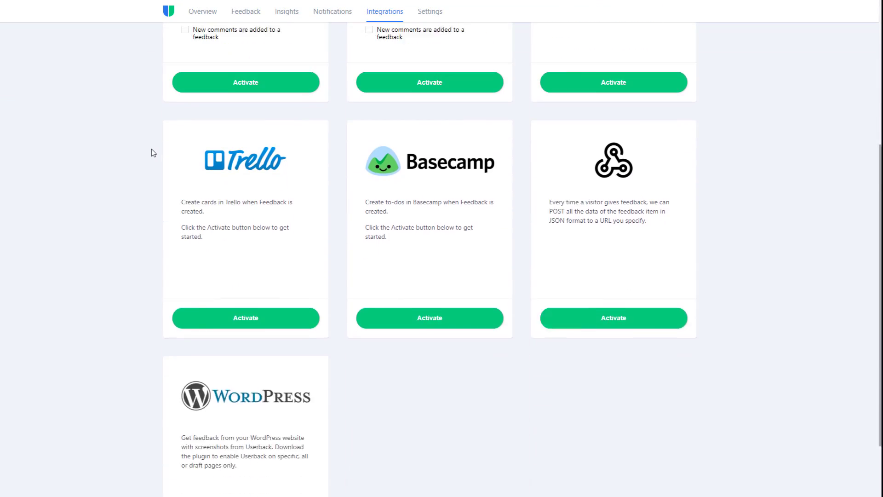
scroll(235, 288, down, 1)
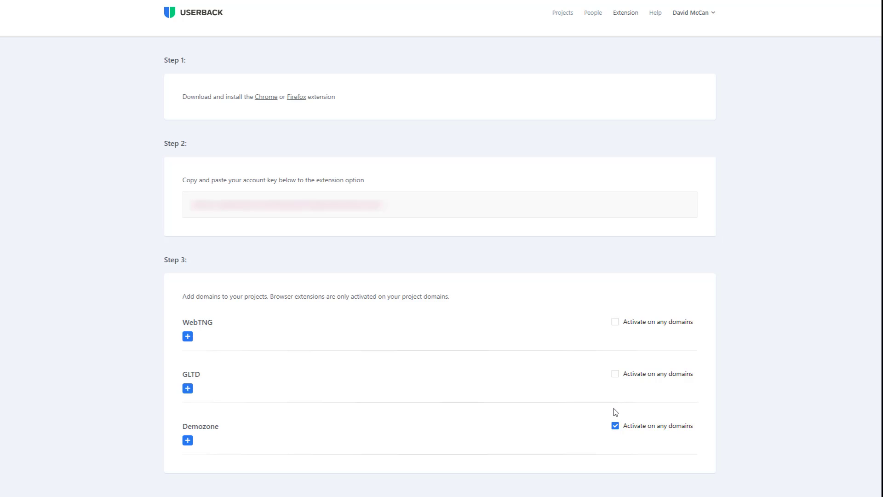
- Uncheck 'Activate on any domains' for the Demozone extension
click(616, 428)
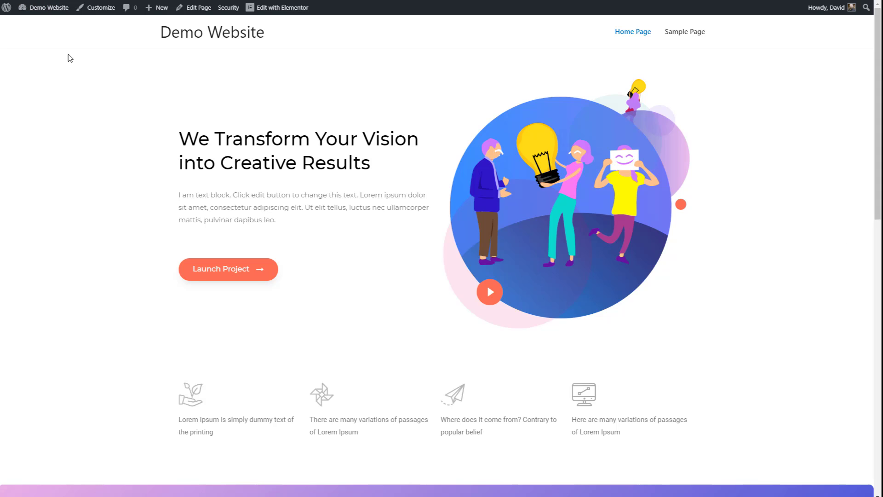
- Save and activate the Example JavaScript snippet holding the Userback code, then view the Demo Website
mouse_move(46, 8)
click(36, 27)
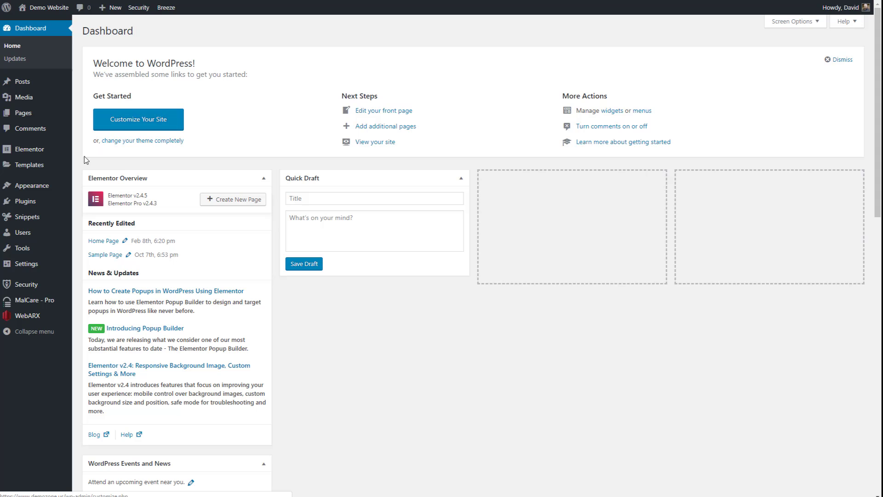
mouse_move(31, 219)
click(102, 219)
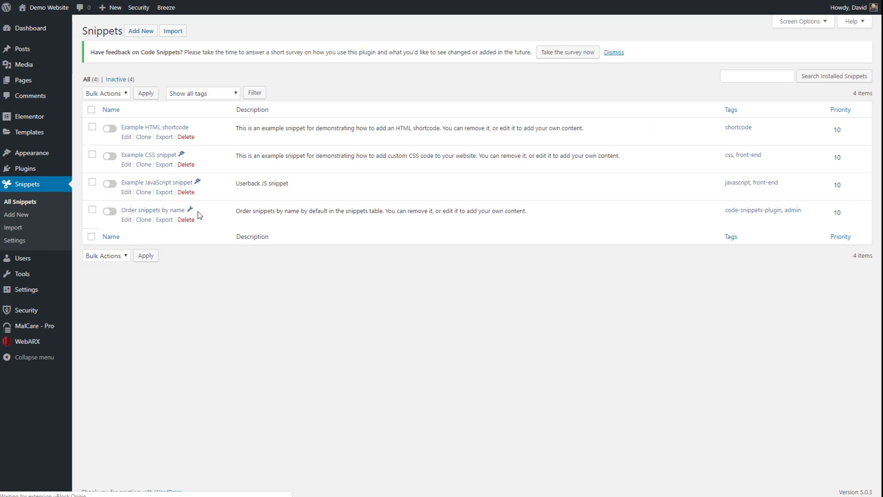
click(127, 193)
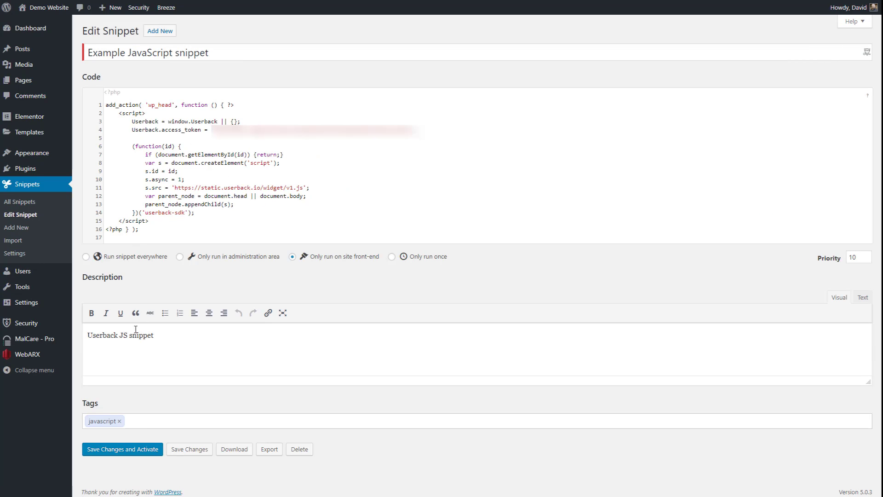
click(138, 451)
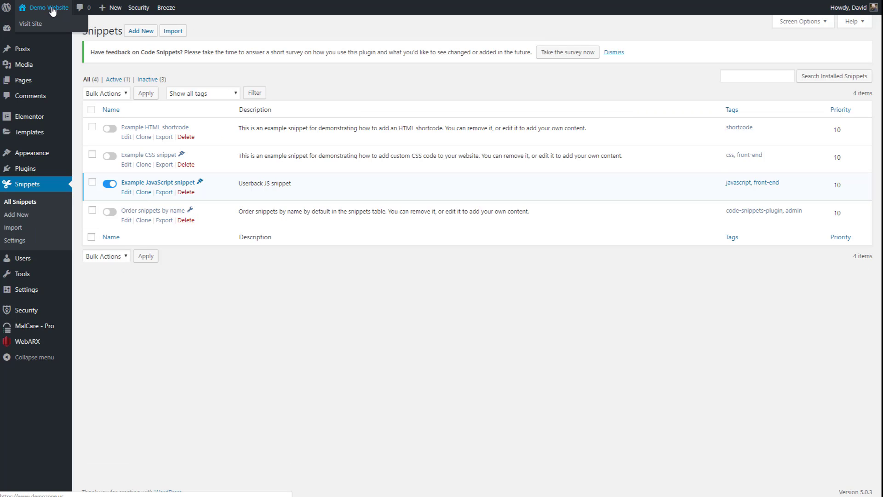
click(52, 9)
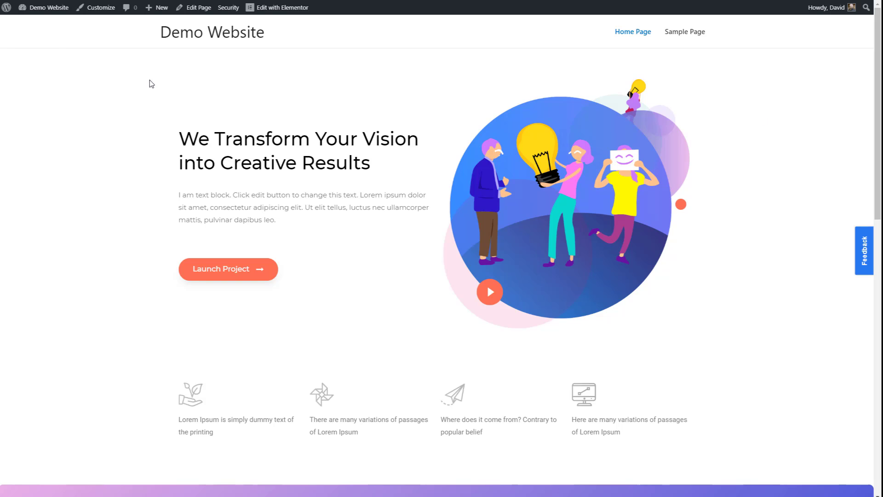
- Add a custom link with URL '#' and text 'Contact' to the main menu
mouse_move(48, 7)
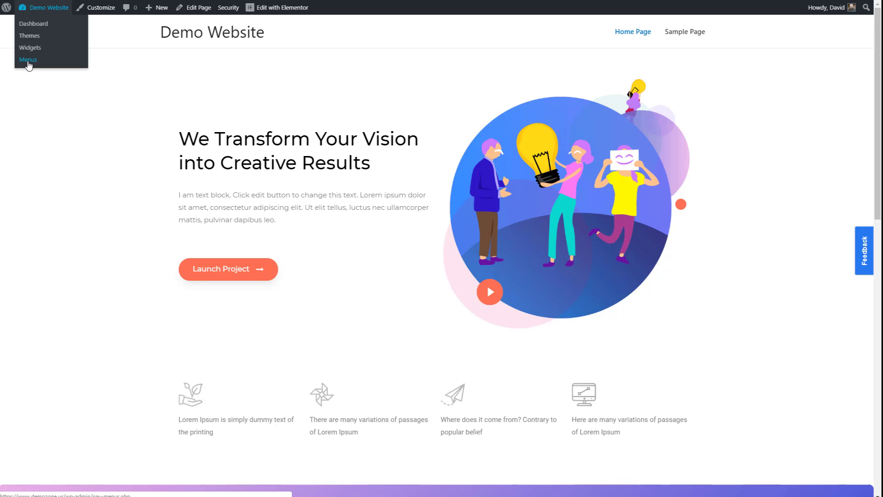
click(27, 62)
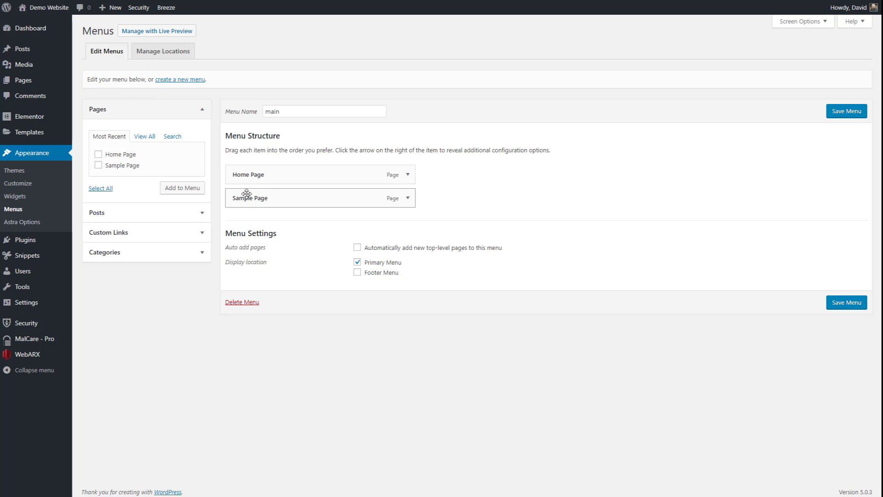
click(198, 232)
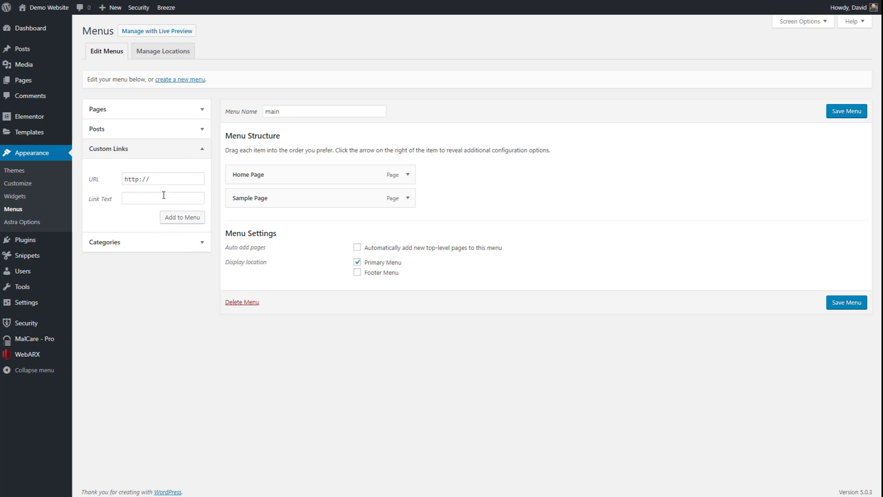
click(174, 219)
drag(159, 178, 115, 184)
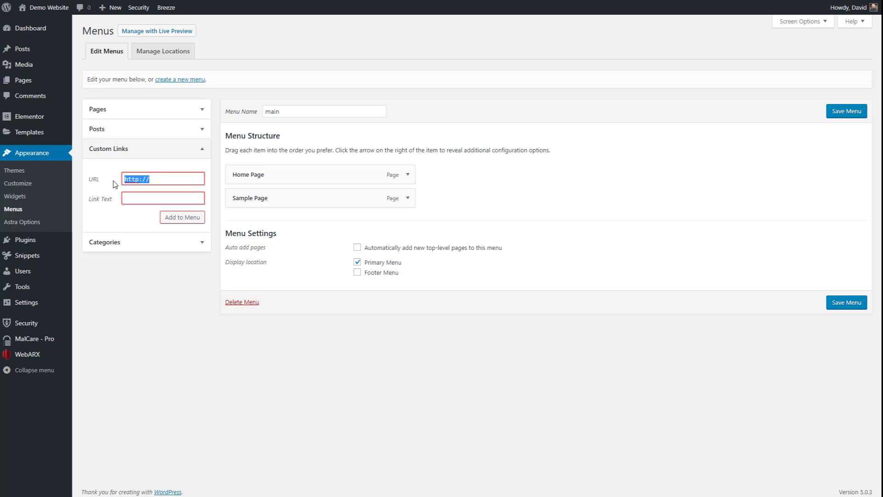
text(#)
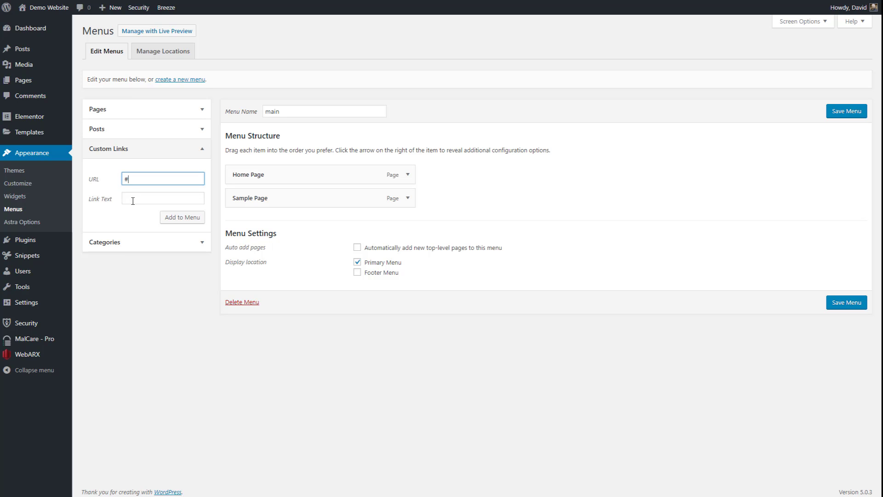
click(133, 199)
text(Contact)
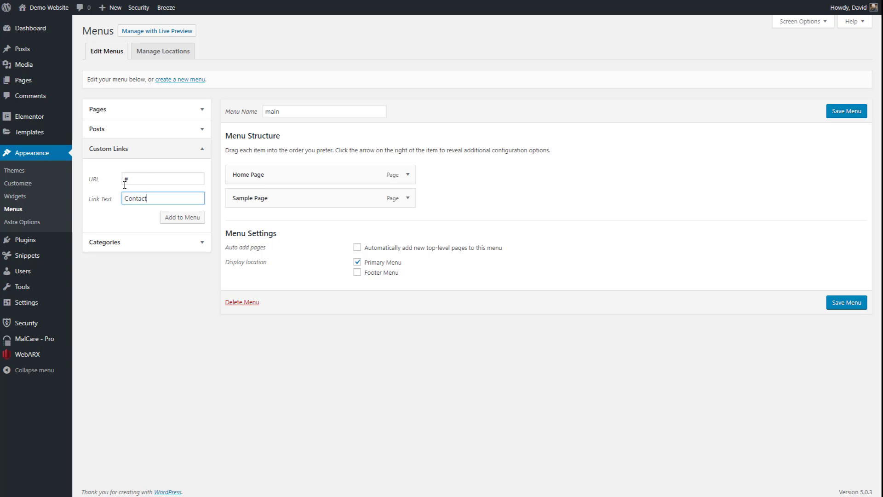
click(182, 218)
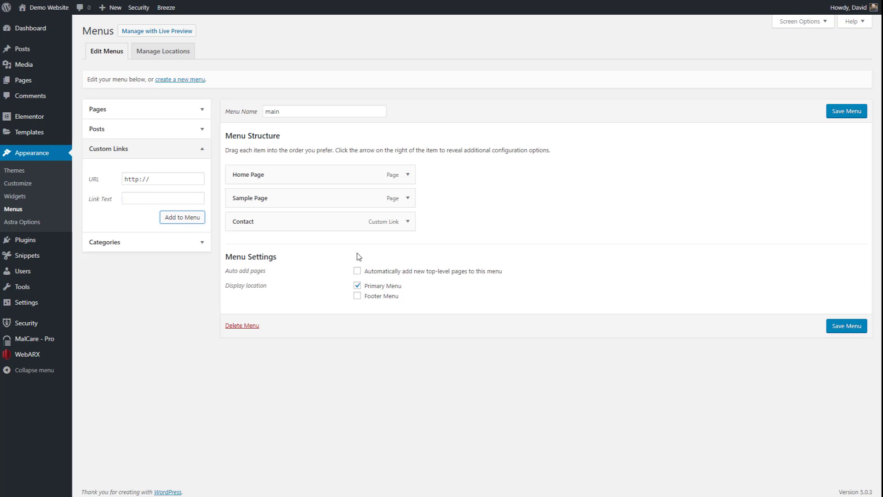
- Clear the Contact item's URL and save the main menu
click(408, 222)
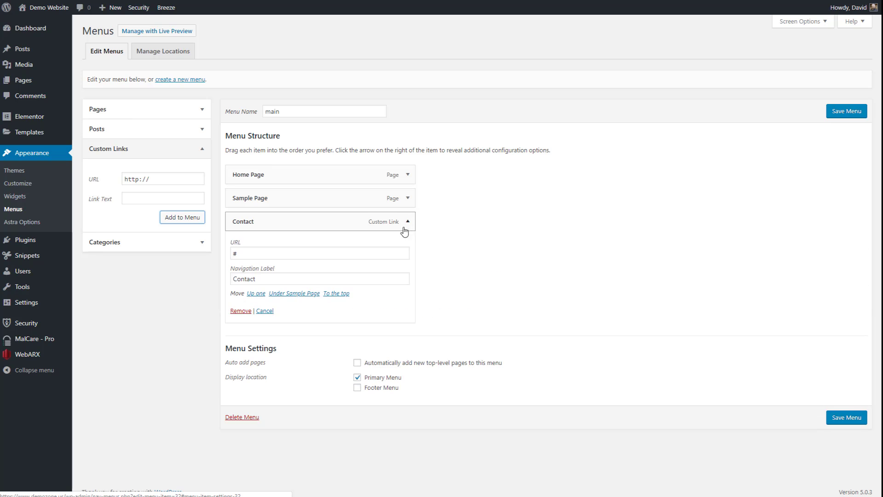
click(256, 253)
key(BackSpace)
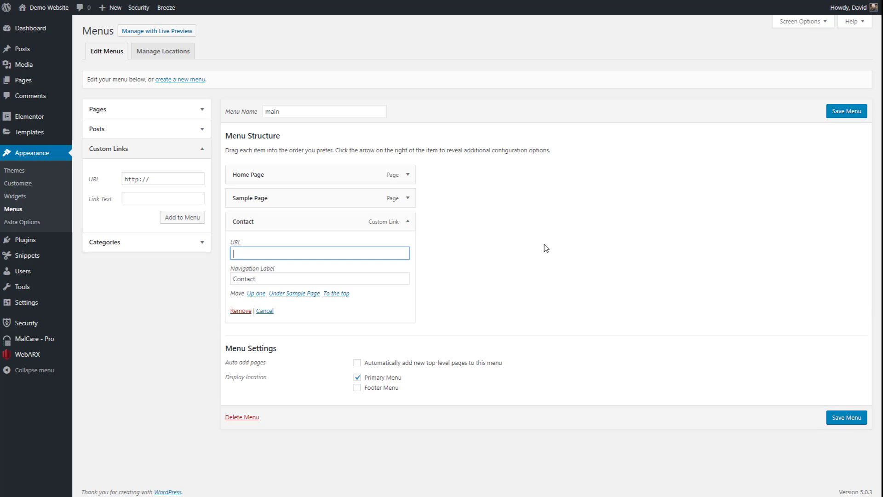
click(855, 112)
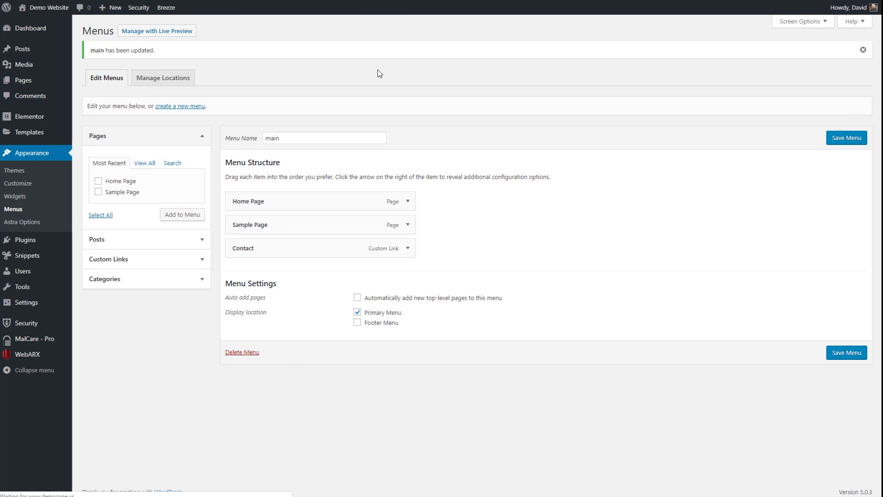
- Inspect the site's Contact menu link to find its id, menu-item-32, then close DevTools
mouse_move(54, 13)
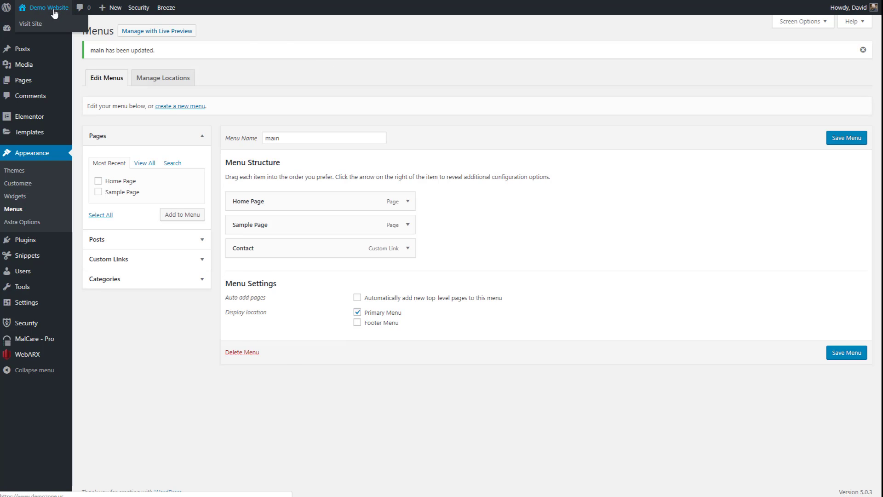
click(58, 10)
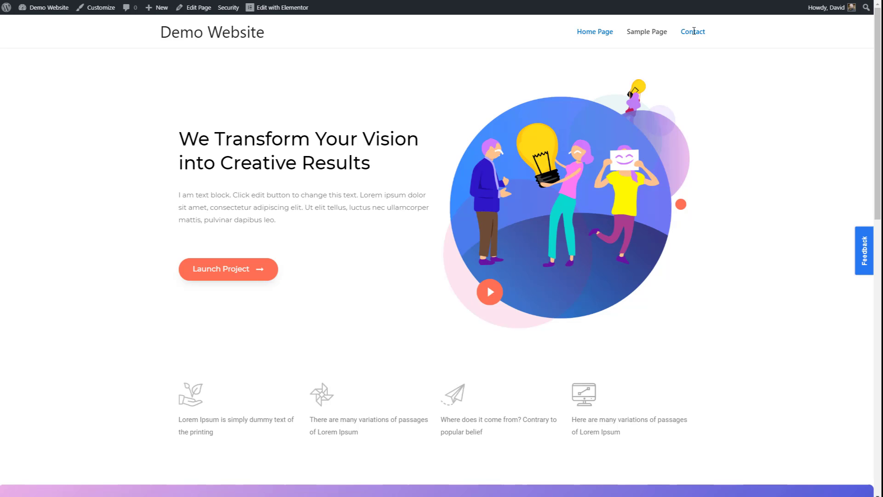
right_click(693, 31)
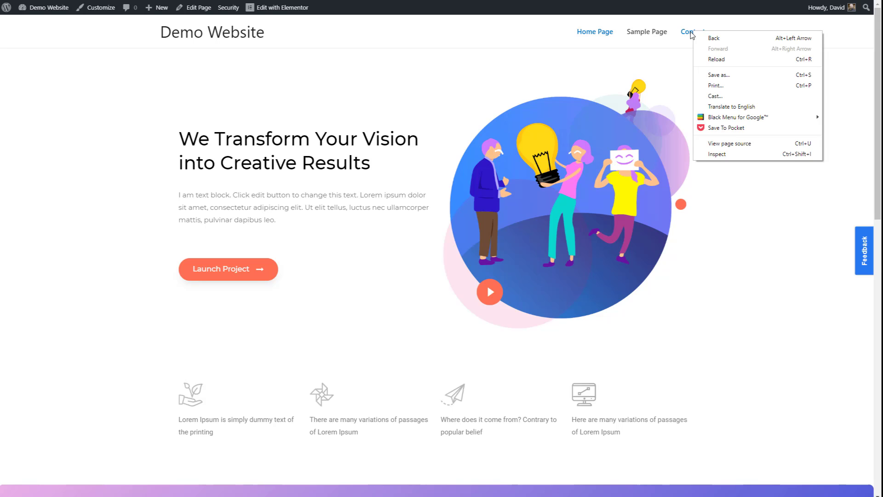
click(719, 154)
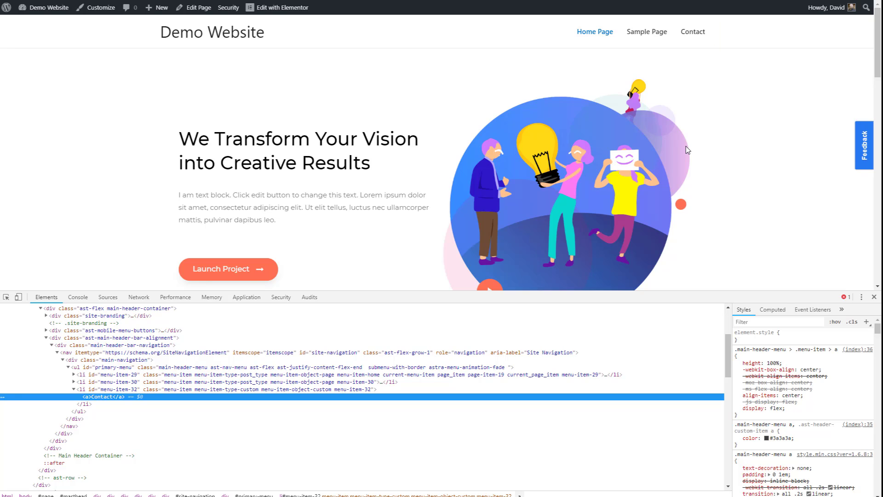
double_click(134, 390)
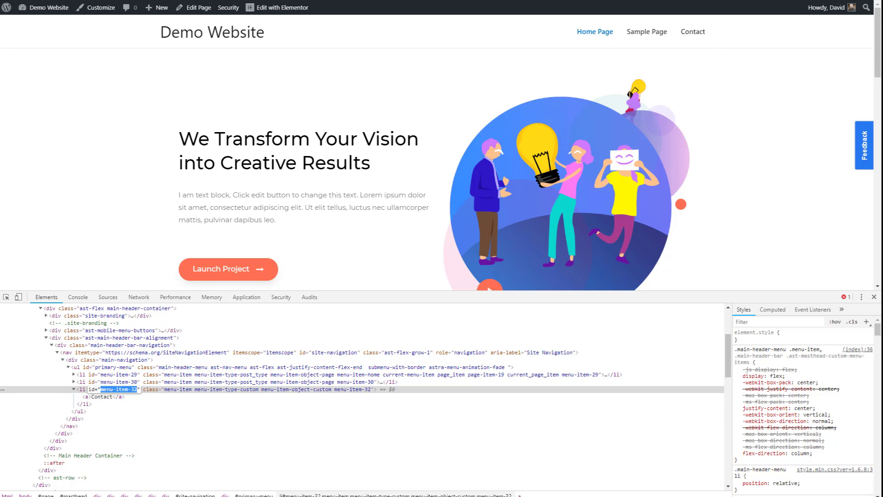
key(Escape)
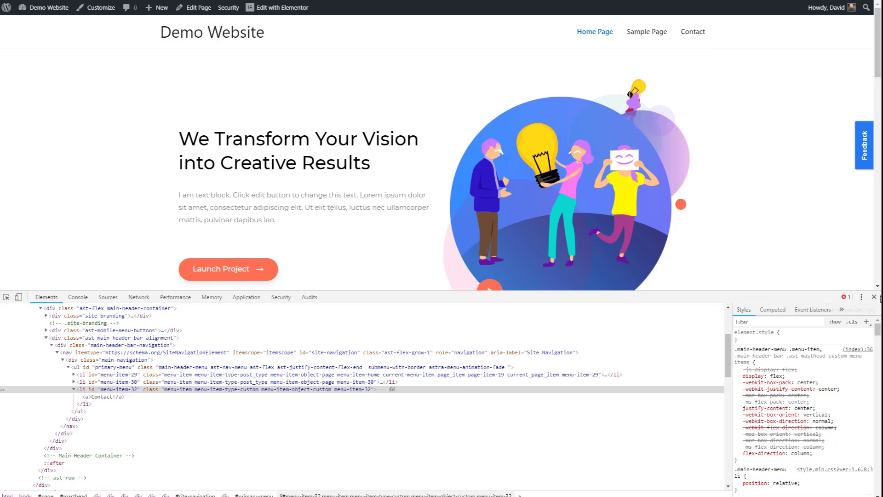
click(874, 297)
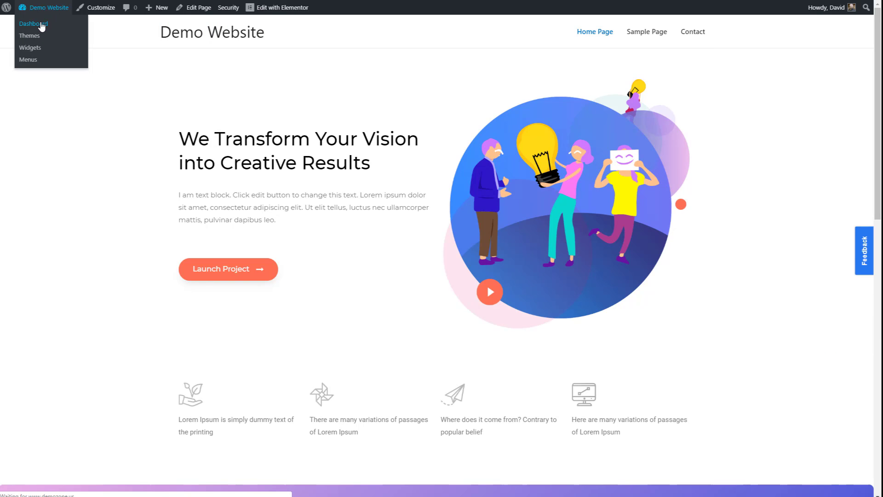
- Clone the Example JavaScript snippet and rename the copy 'User trigger'
click(41, 22)
mouse_move(46, 218)
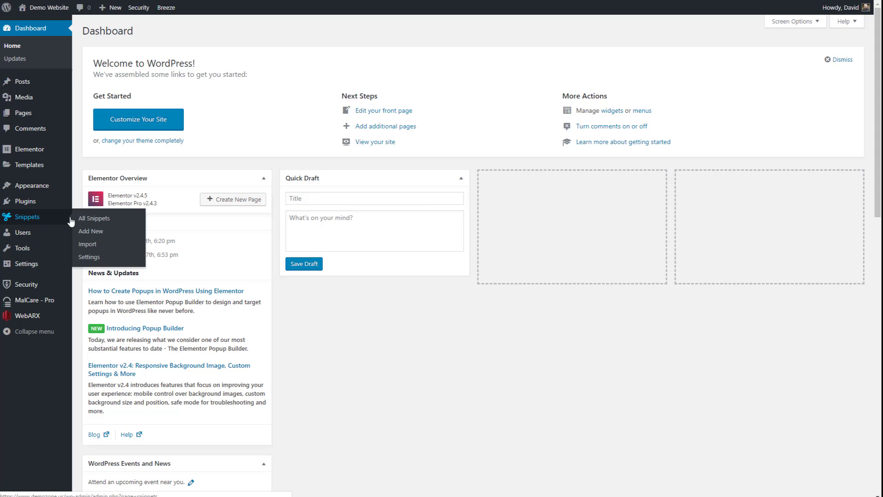
click(89, 220)
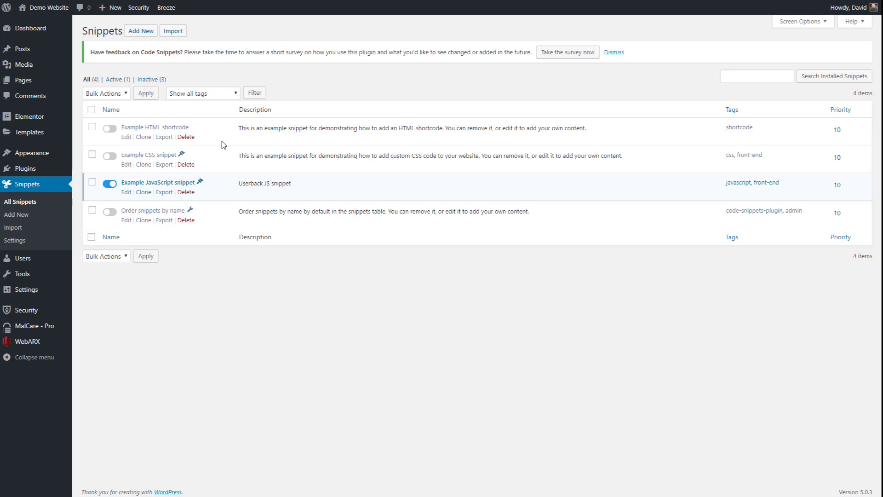
click(142, 192)
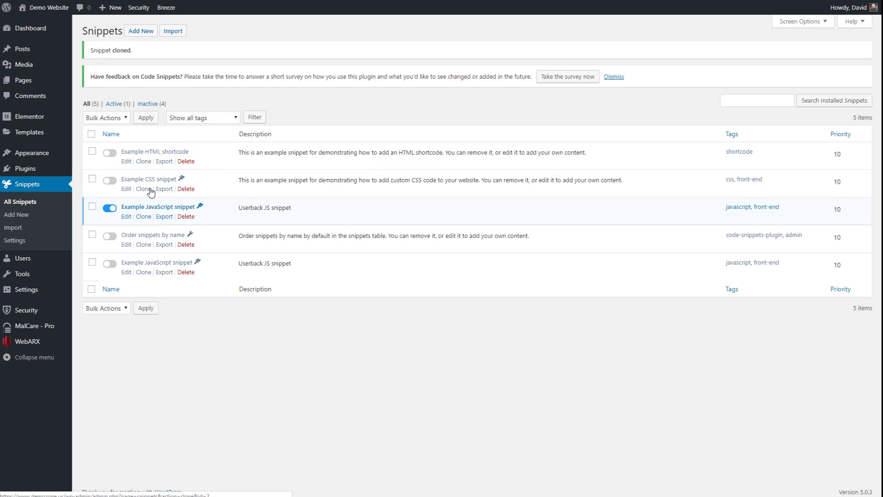
click(125, 271)
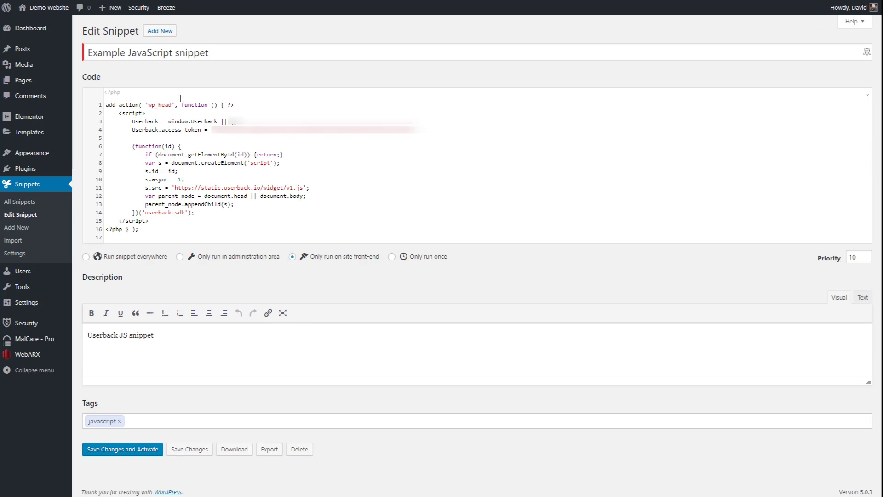
drag(228, 52, 82, 59)
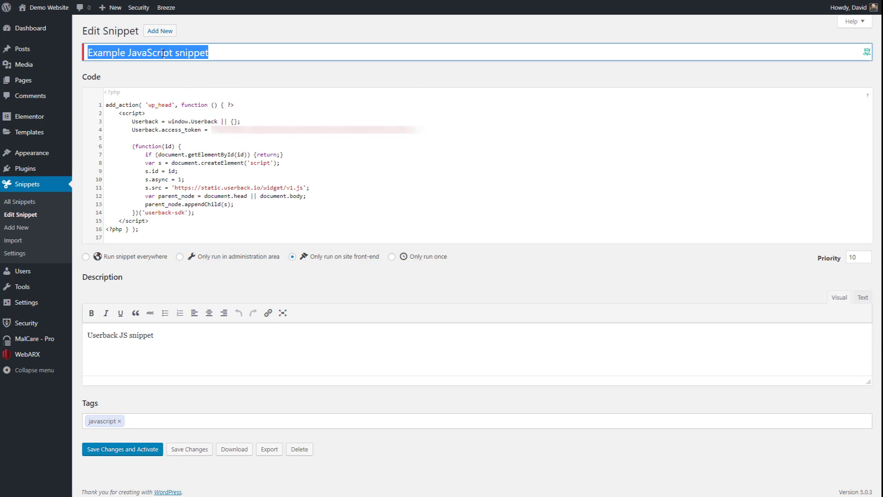
text(User)
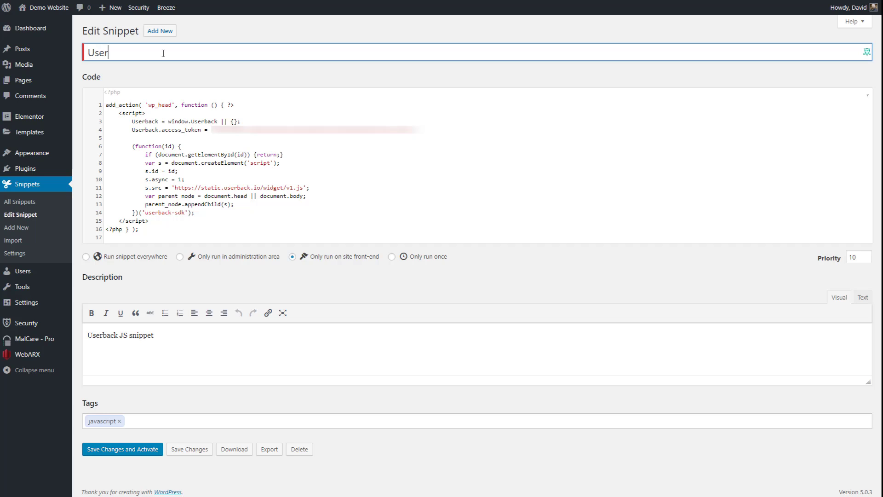
text( trigger)
- Replace its code with the indented jQuery click handler for menu item 32, then save and activate it
drag(159, 221, 95, 147)
click(159, 194)
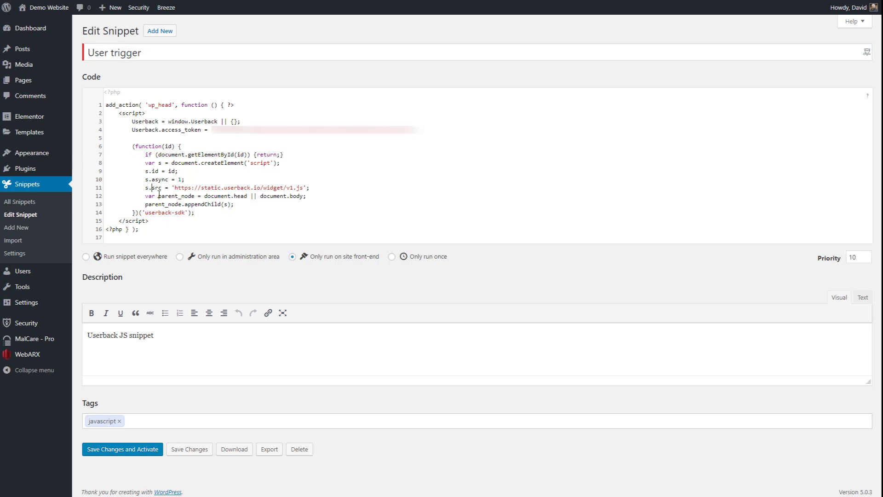
drag(204, 214, 82, 119)
text(<script> jQuery(document).ready(function($) {   $("#menu-item-32").on("click", function(e){   e.preventDefault();     Userback.open('form');   }); }); </script>)
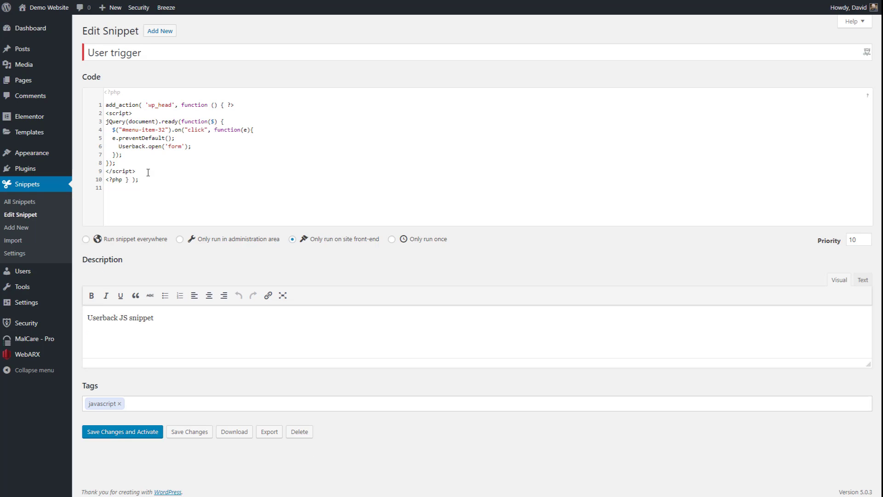
drag(136, 171, 95, 118)
key(Tab)
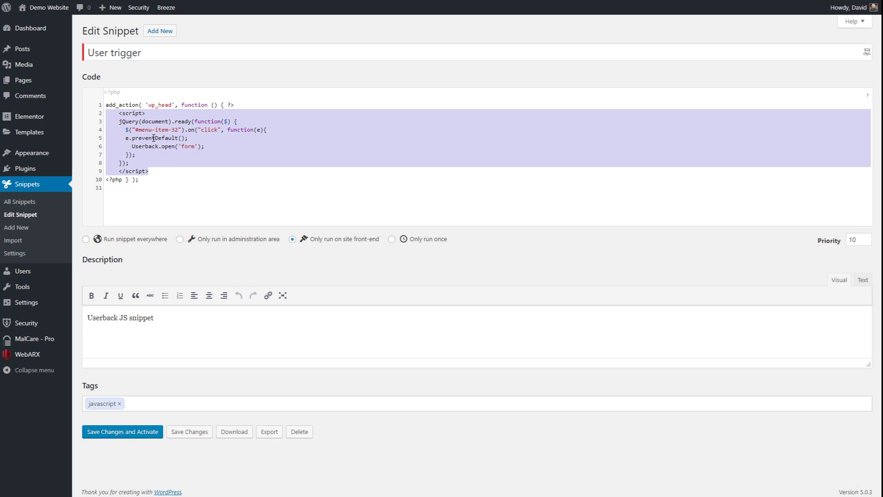
click(185, 138)
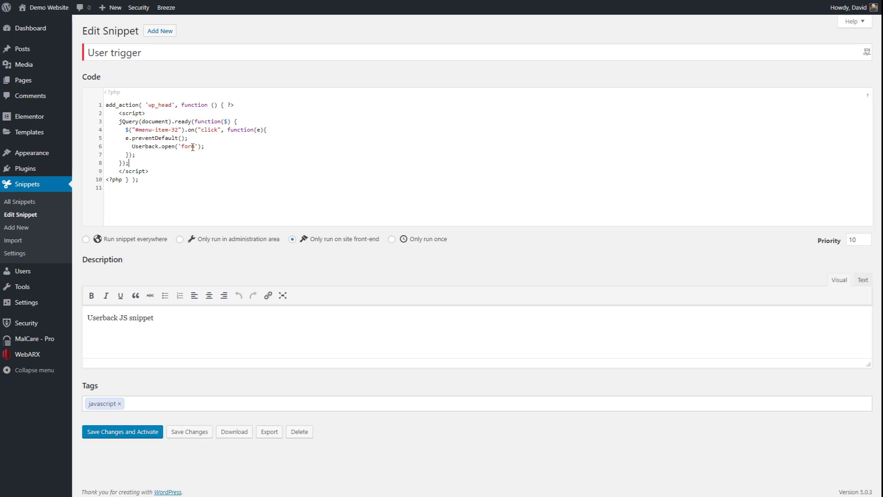
click(125, 432)
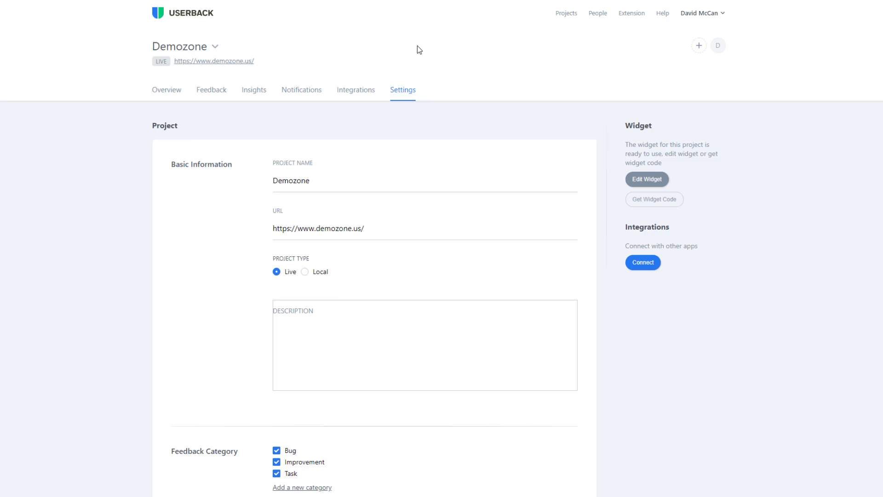
- Edit the widget to enable Auto Hide For API and set the welcome message 'Leave your comment or question'
click(656, 183)
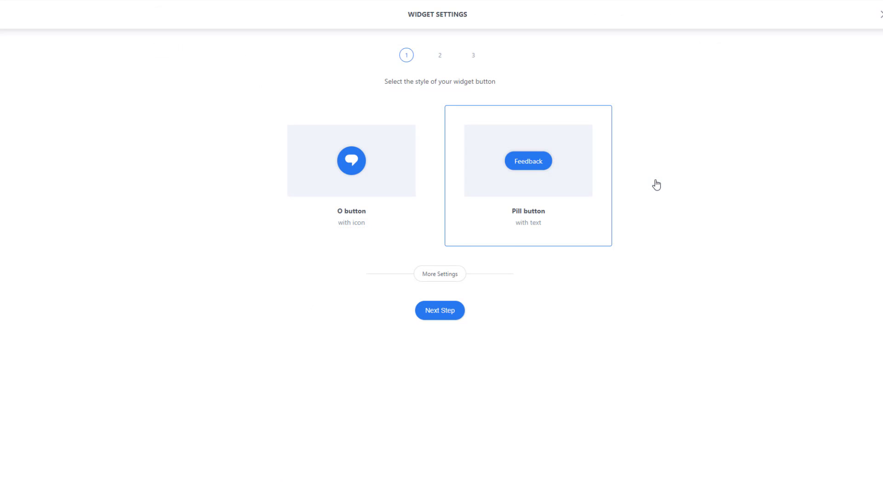
click(447, 307)
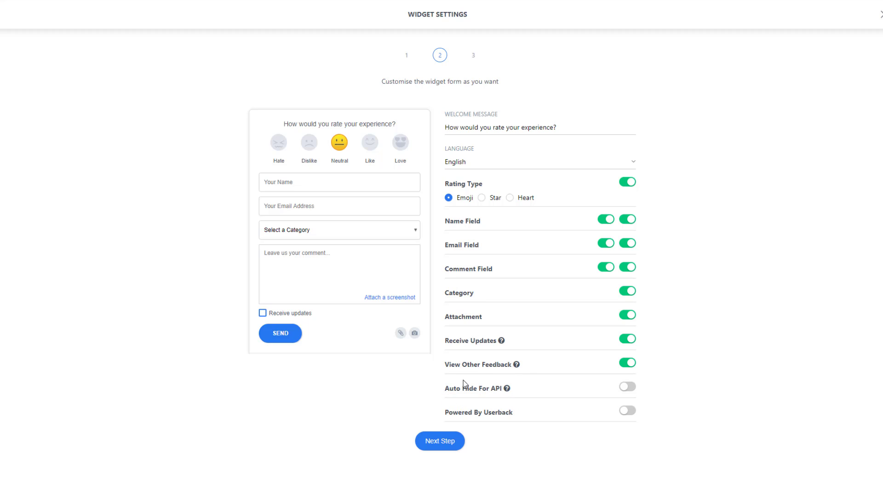
click(633, 388)
drag(558, 127, 444, 127)
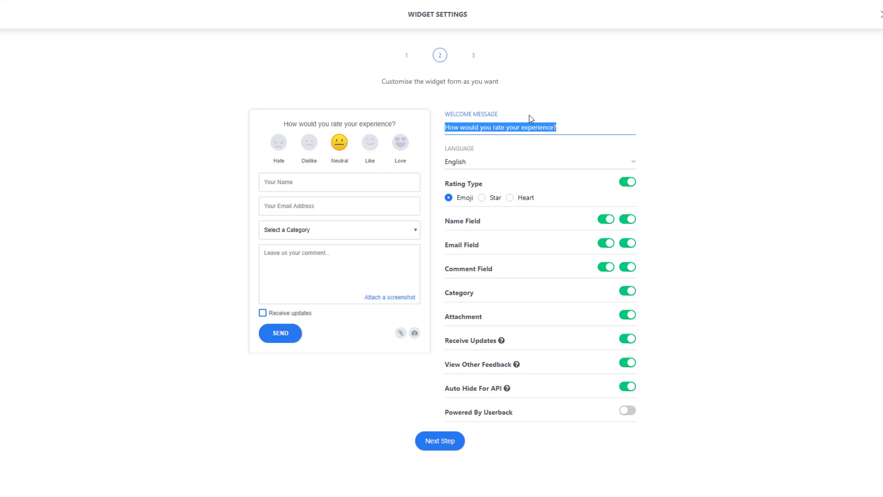
text(Lea)
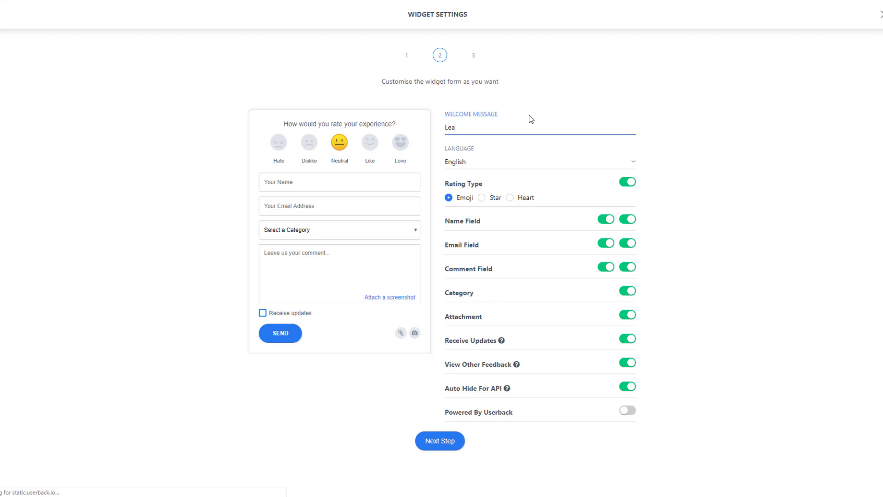
text(ve your )
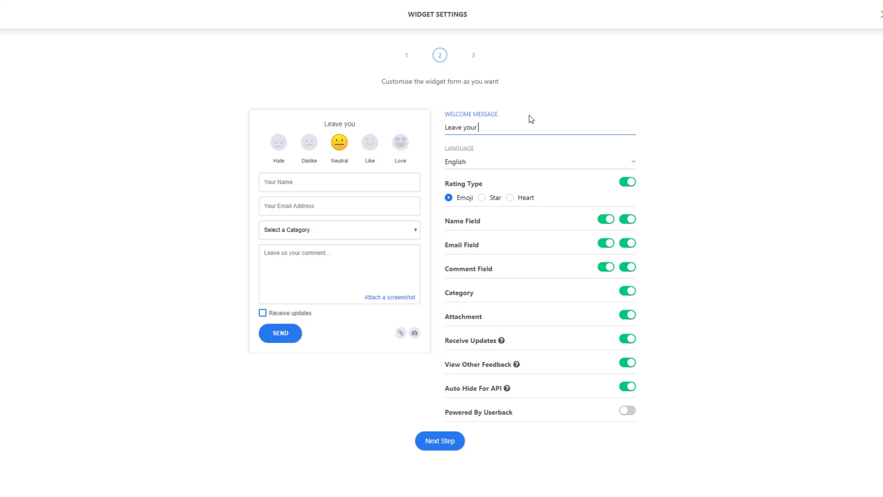
text(comment o)
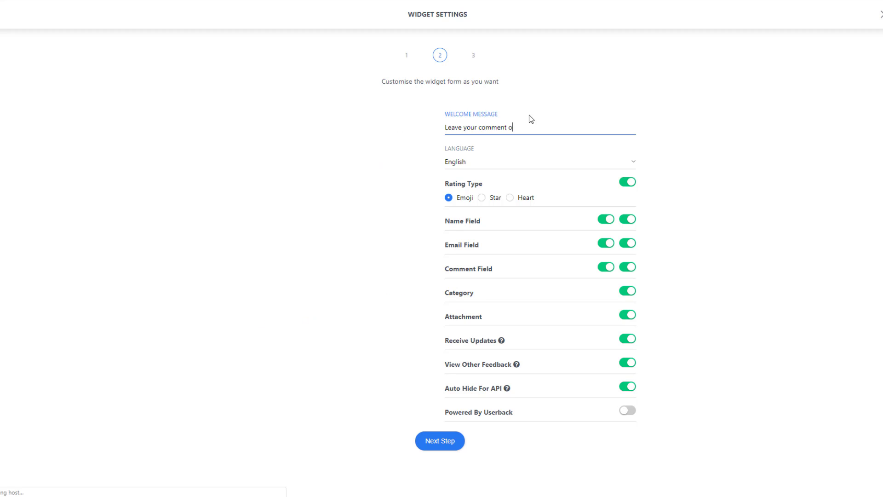
text(r question)
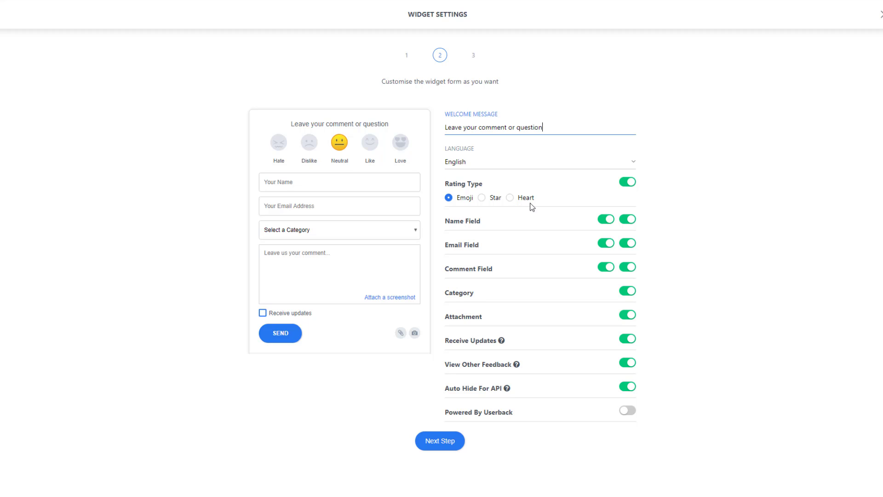
- Turn off Rating Type, Category, Receive Updates and View Other Feedback in the form
click(627, 182)
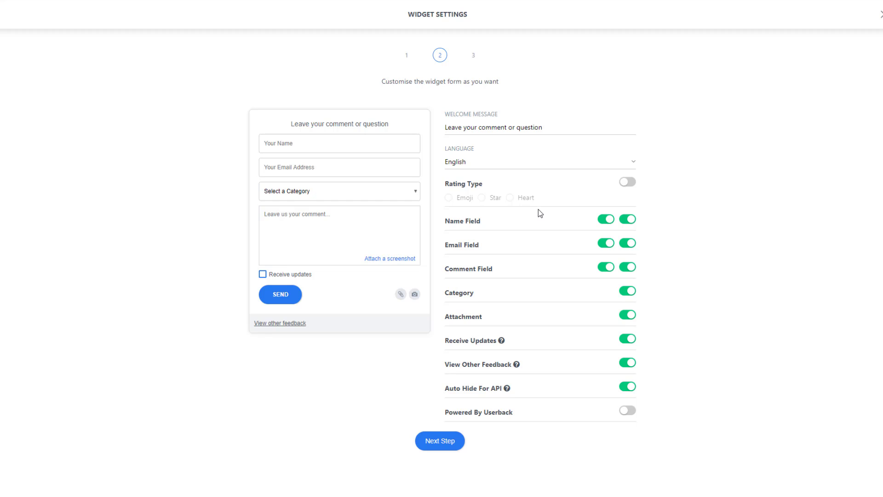
click(631, 294)
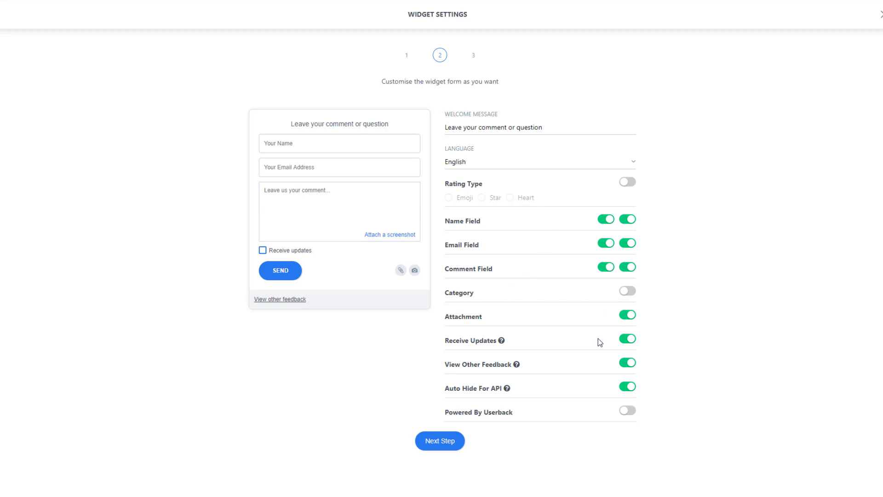
click(623, 343)
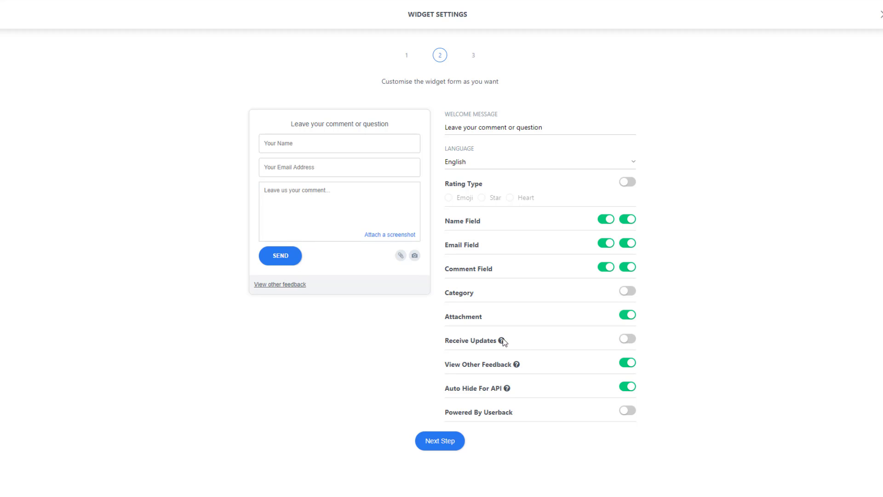
click(623, 362)
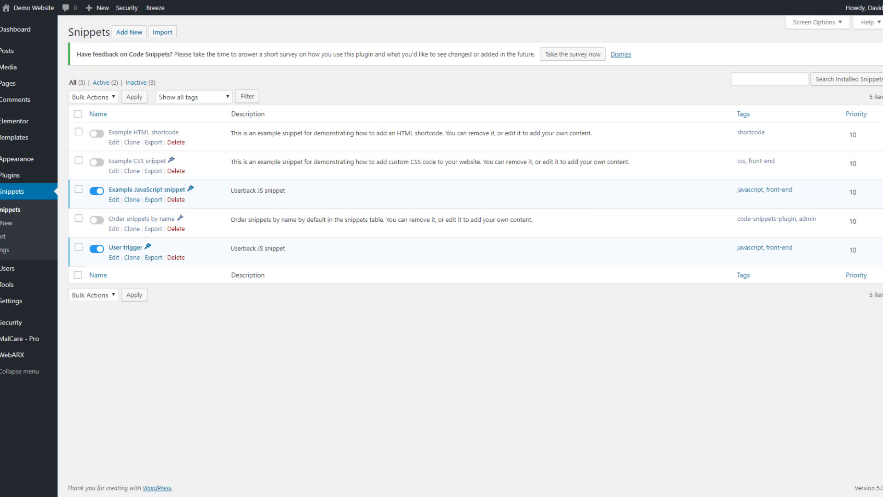
- Purge all Breeze cache and confirm the site's Contact link opens the 'Leave your comment or question' form
mouse_move(171, 6)
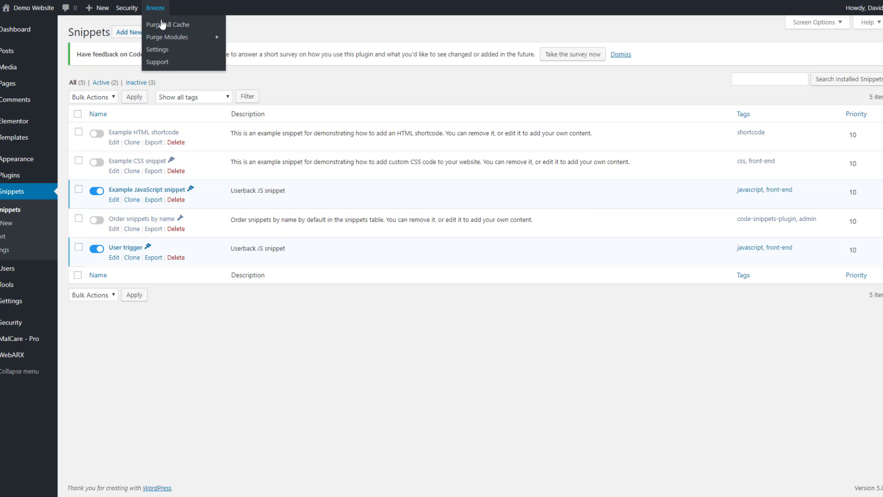
click(163, 24)
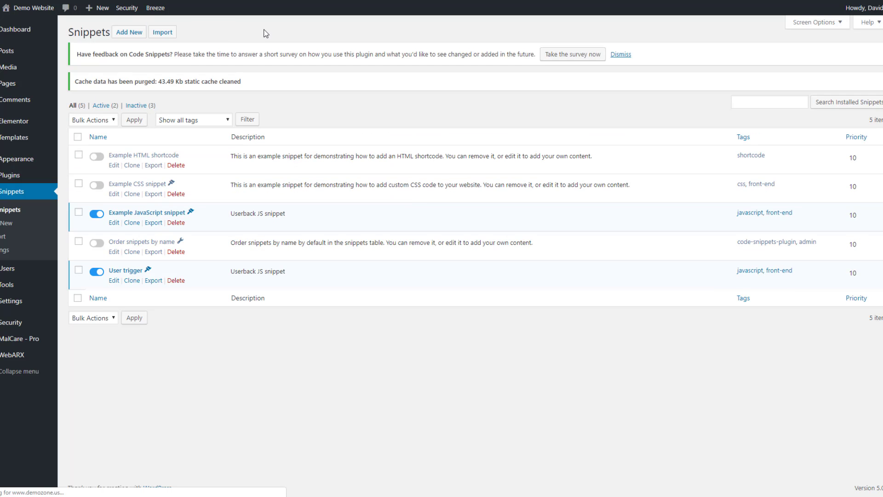
click(37, 10)
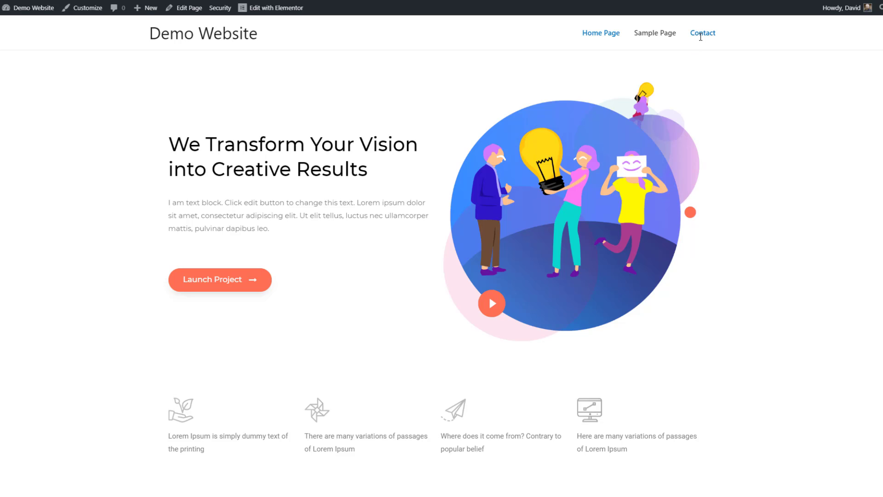
click(700, 35)
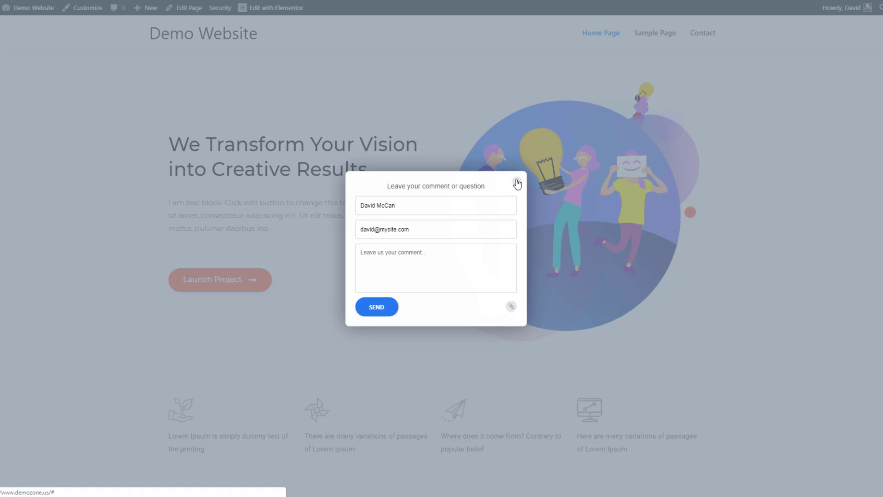
click(517, 183)
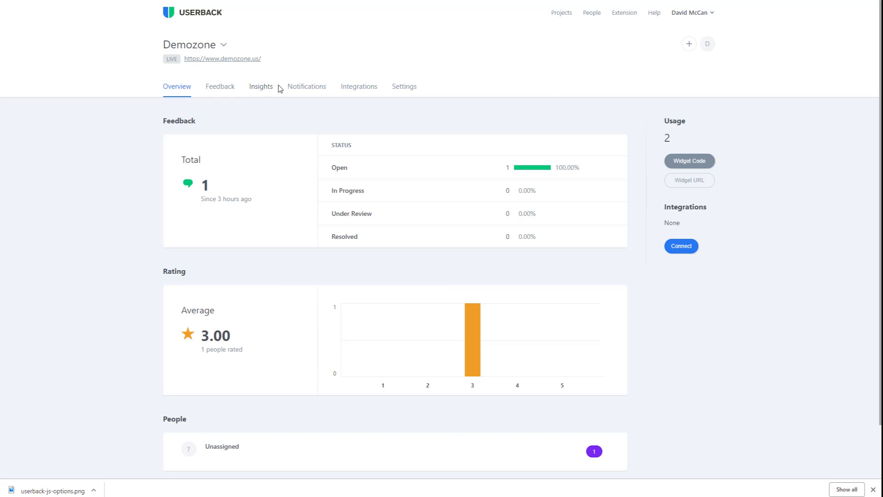
- Switch on the Feedback Created toggle in Demozone's Notifications settings
click(297, 90)
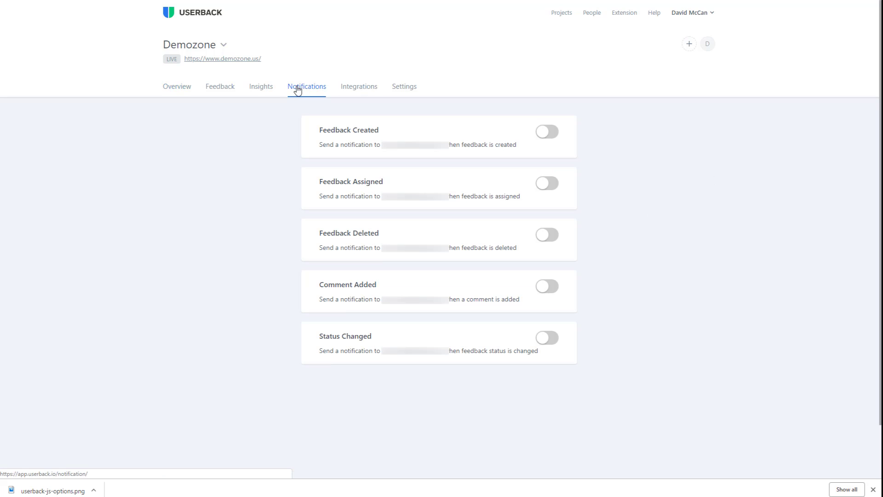
click(555, 136)
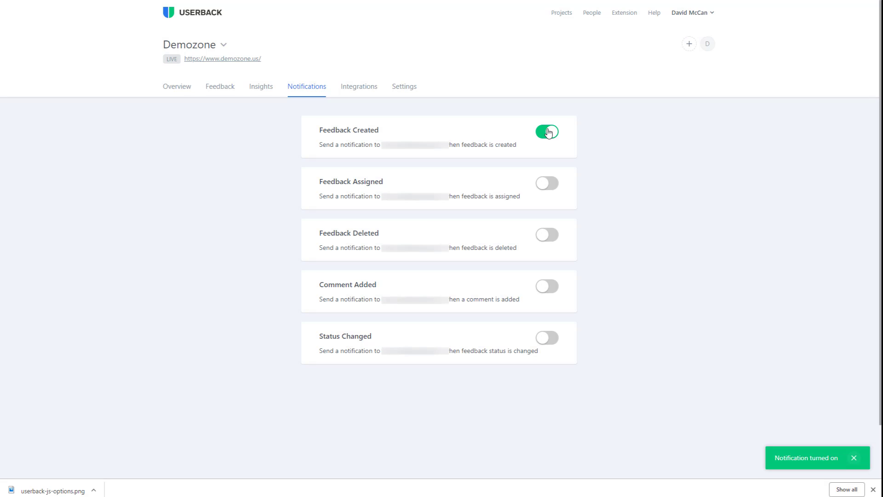